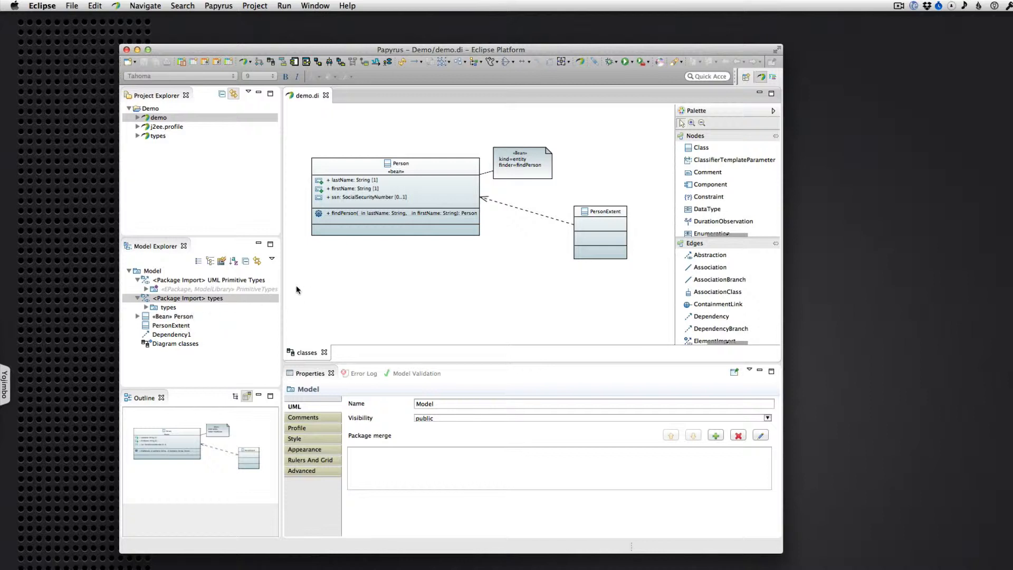
Place the SocialSecurityNumber type from the imported types package on the class diagram below the Person class
left_click(145, 308)
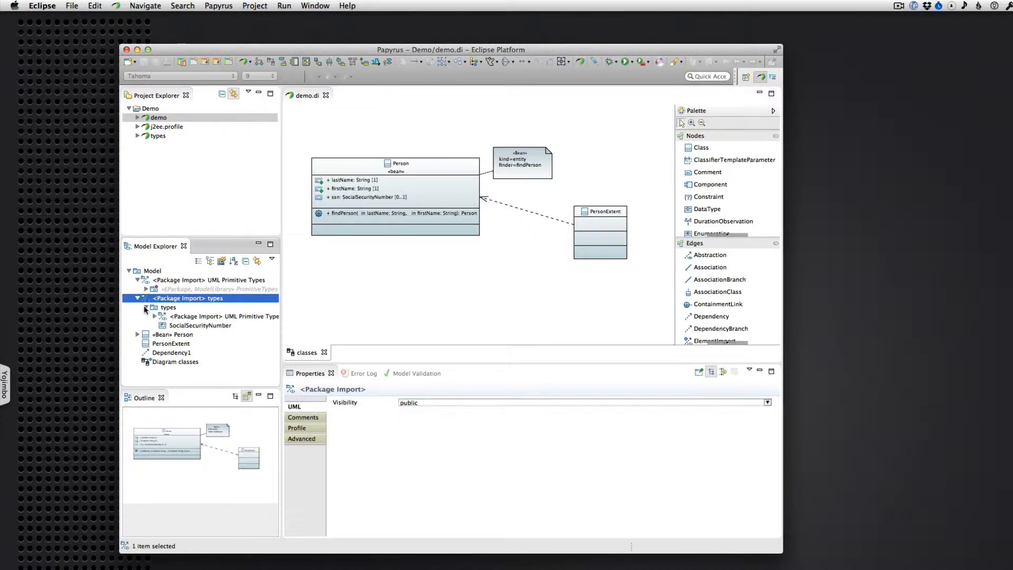
left_click(146, 289)
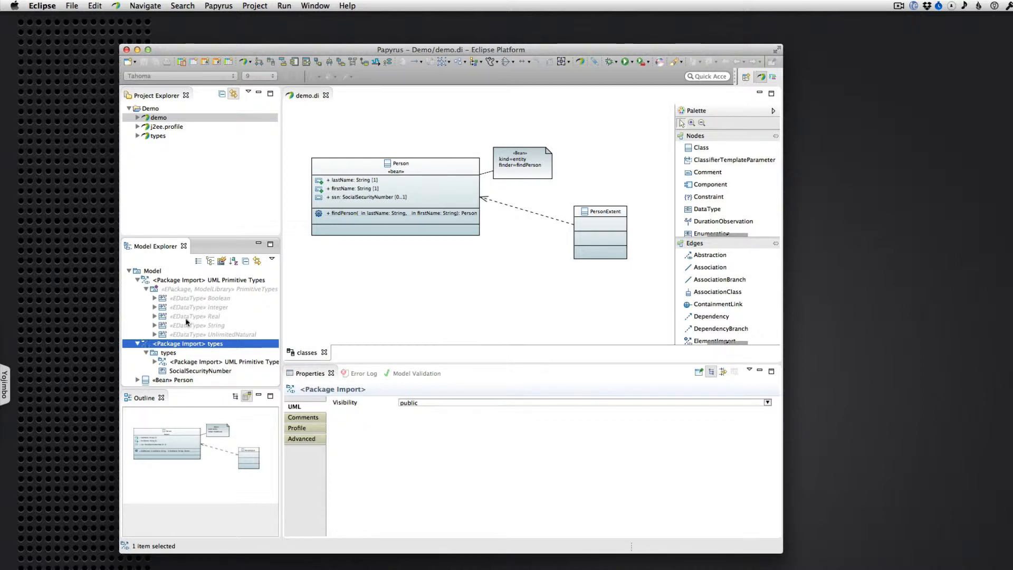
left_click(147, 290)
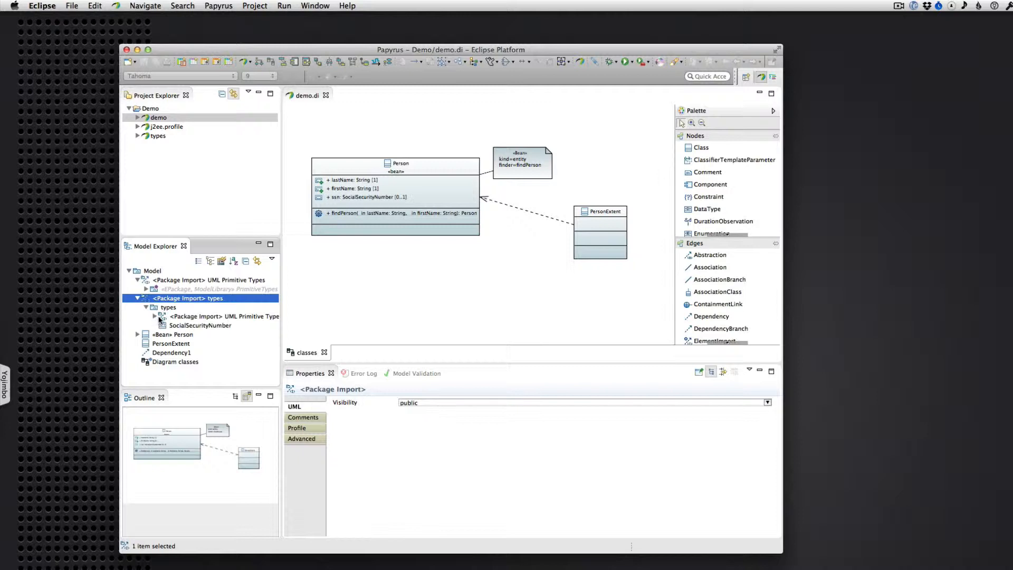
left_click(160, 308)
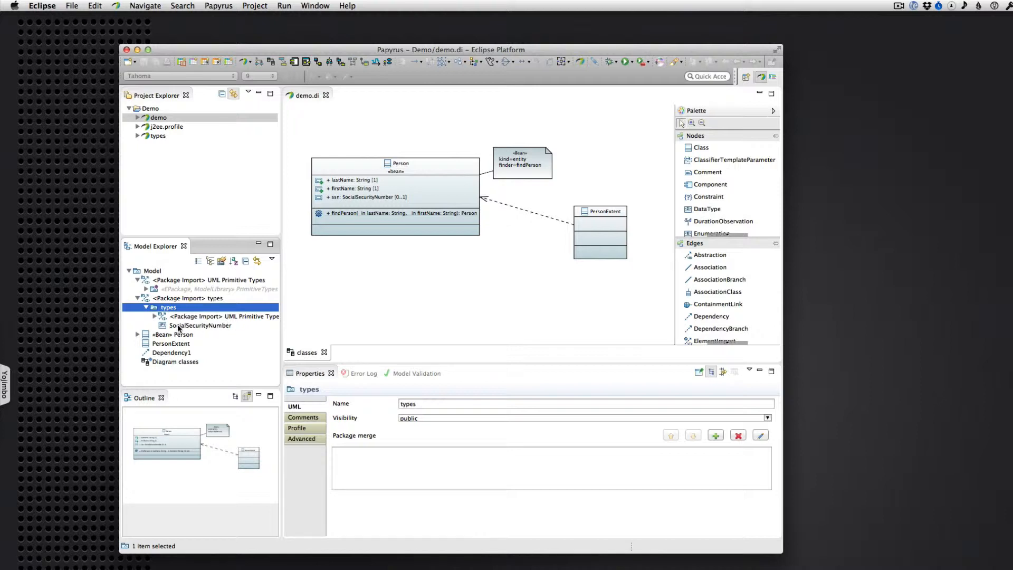
left_click_drag(175, 328, 422, 290)
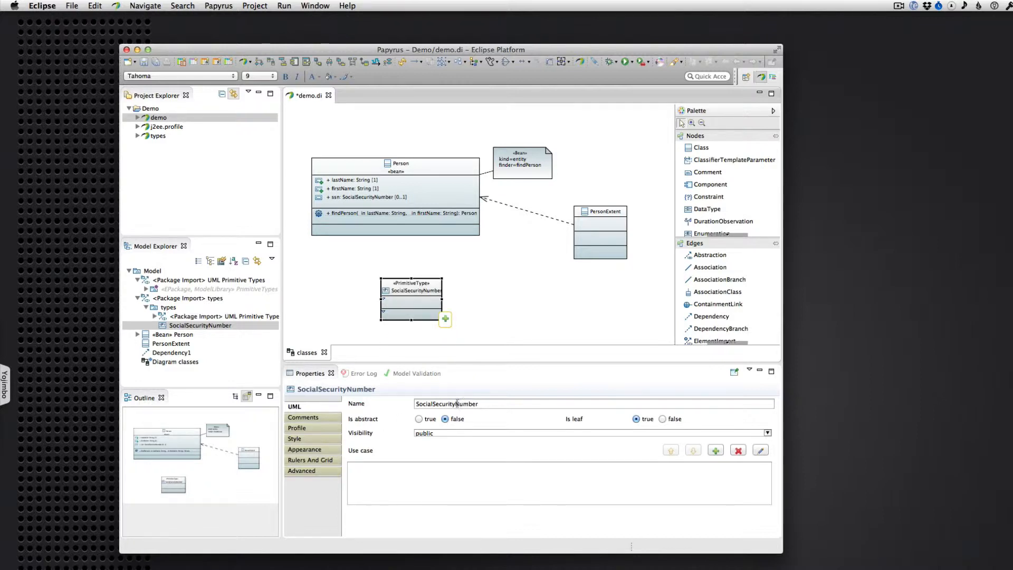
Rename the SocialSecurityNumber primitive type to SocialSecurityName and select it in the model tree
left_click_drag(456, 404, 508, 404)
type("Name")
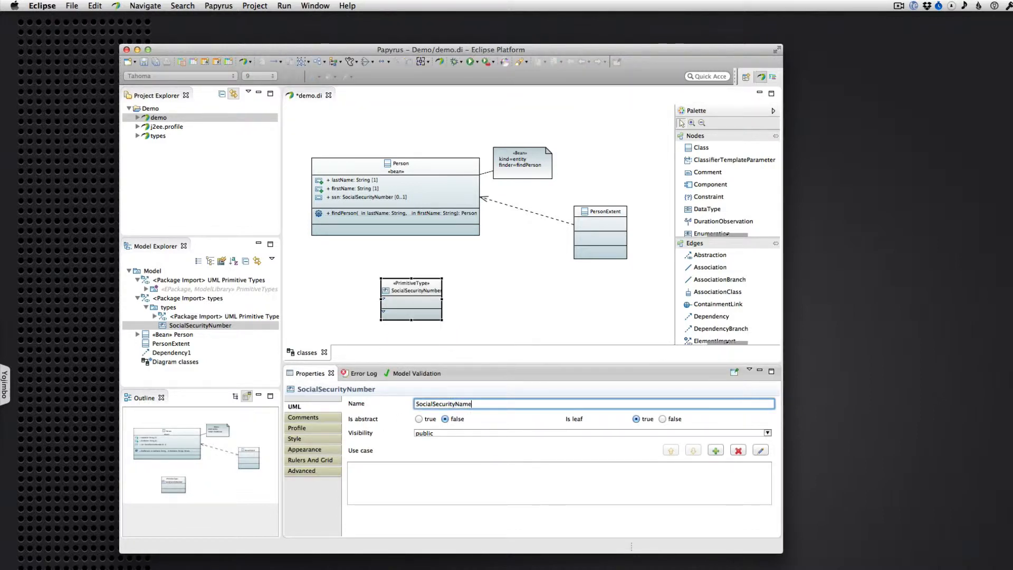
key("Return")
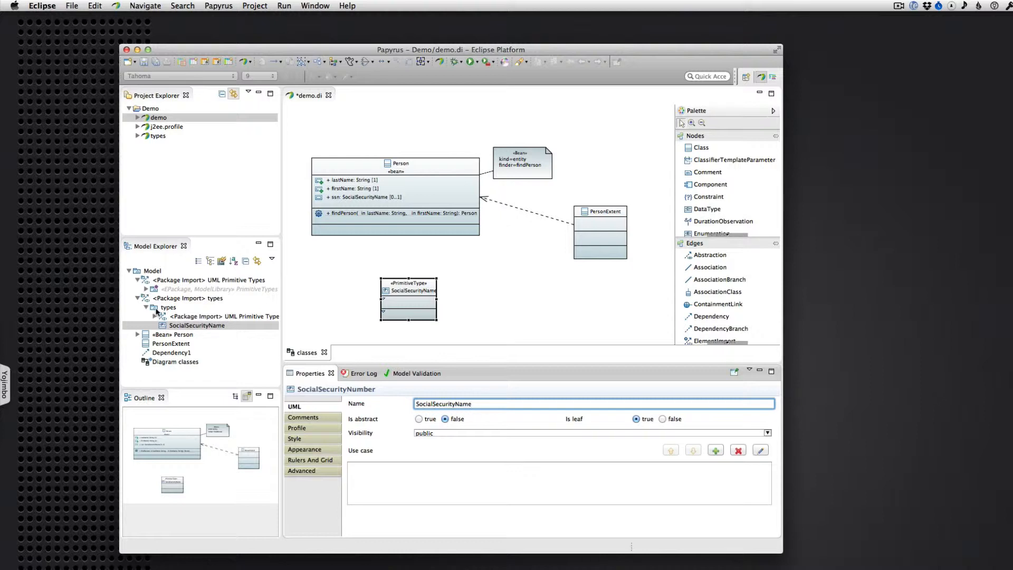
left_click(182, 324)
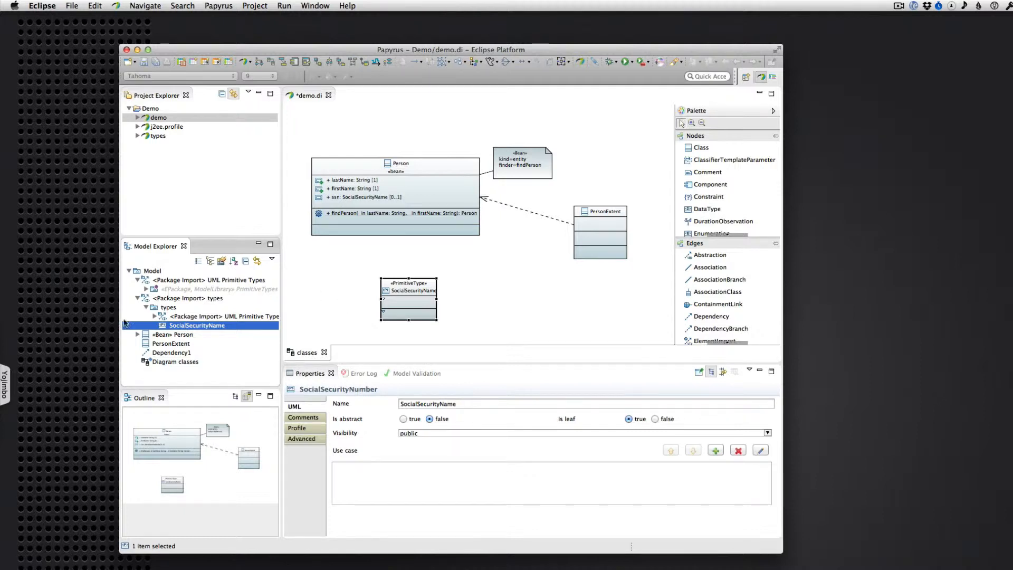
Place the String type from the imported UML Primitive Types on the diagram, beside the SocialSecurityName type
left_click(147, 289)
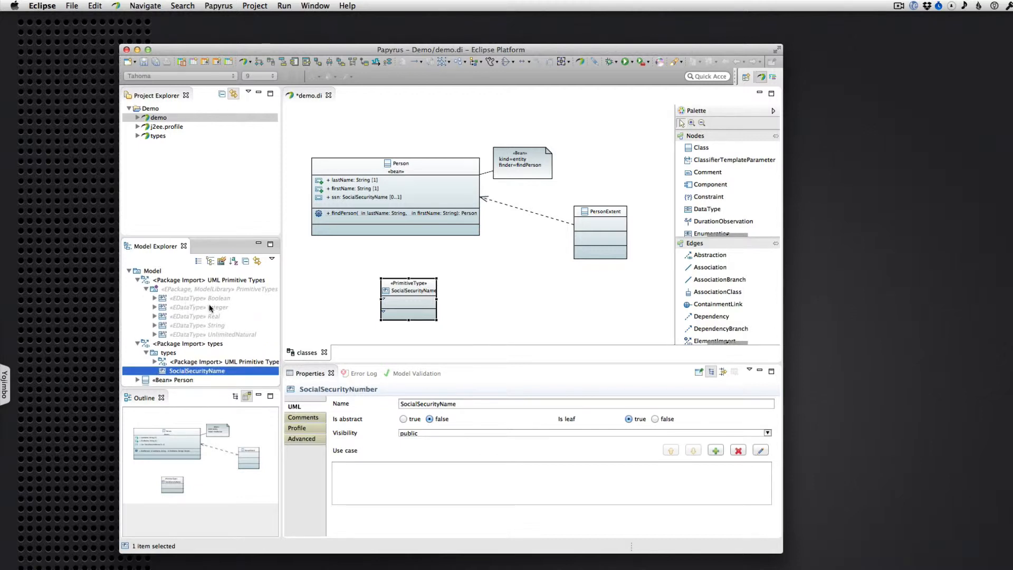
left_click(180, 326)
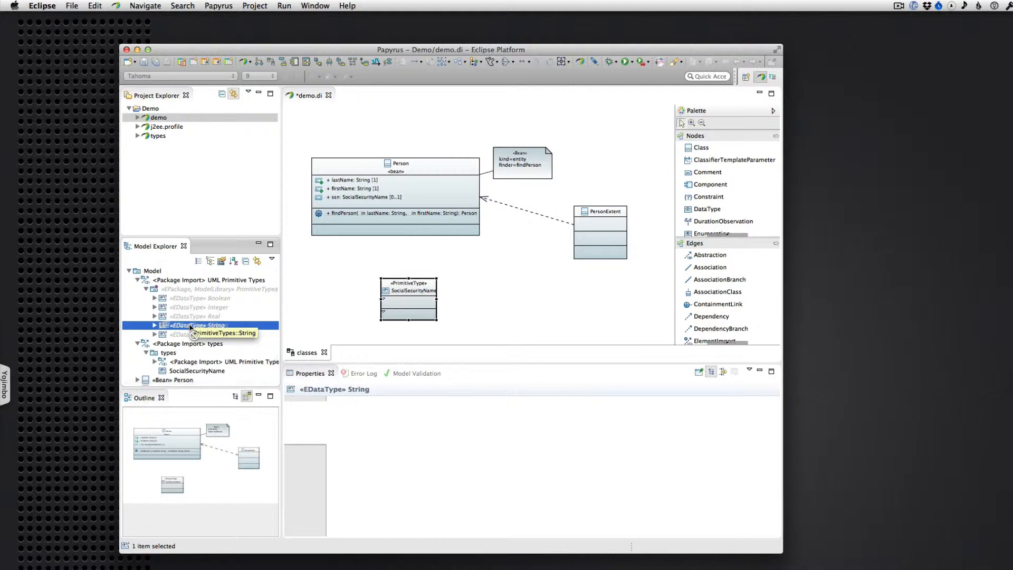
left_click_drag(222, 328, 531, 296)
left_click(564, 310)
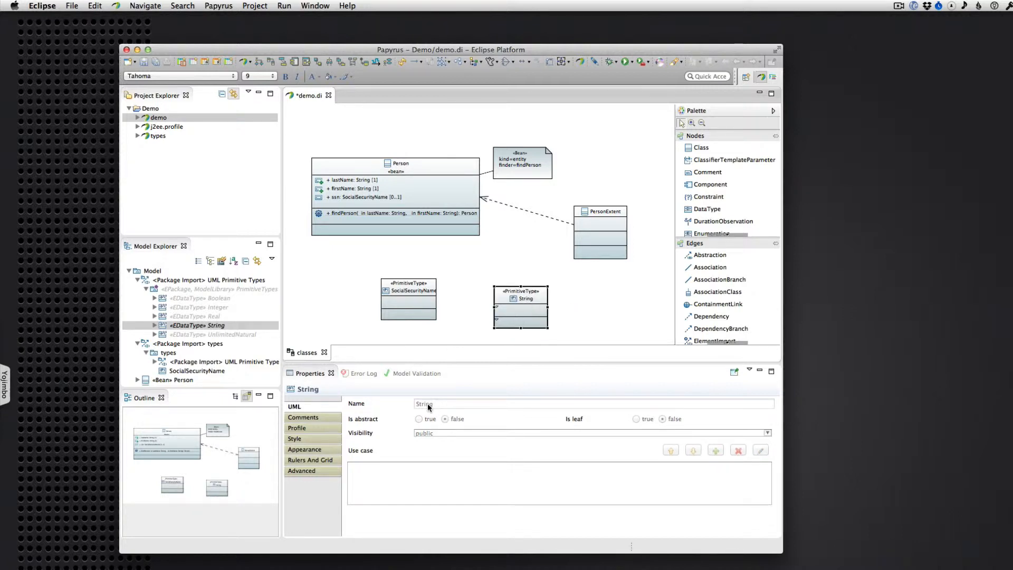
Set the String type's qualified name depth to Full and shift its shape slightly up and left on the diagram
left_click(302, 449)
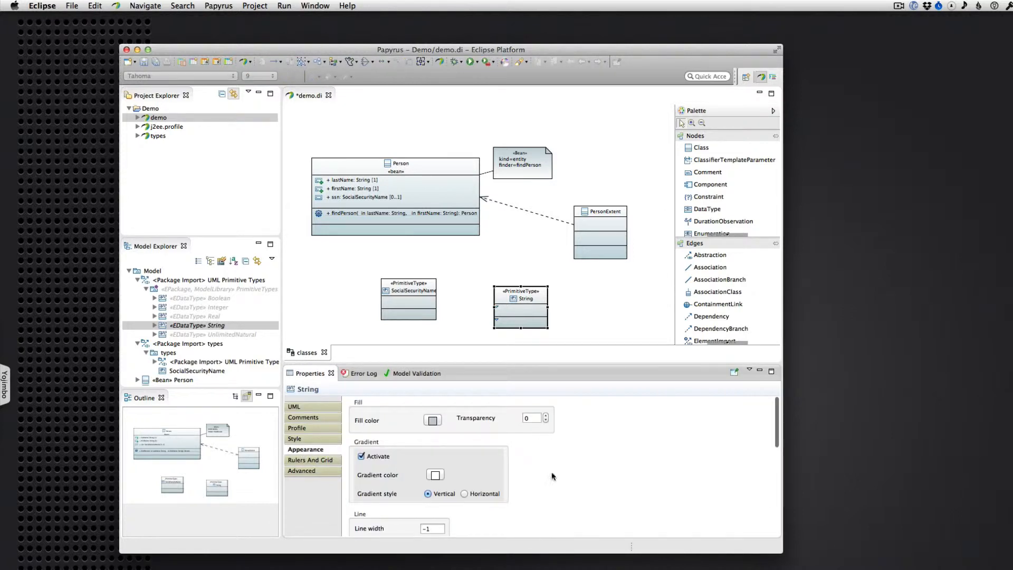
scroll(526, 487, "down", 5)
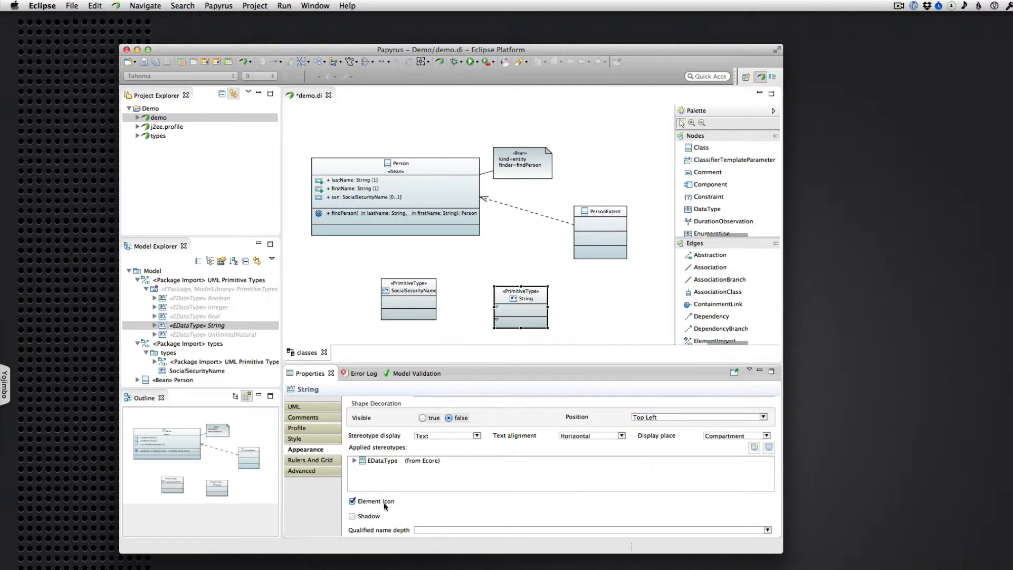
left_click(437, 529)
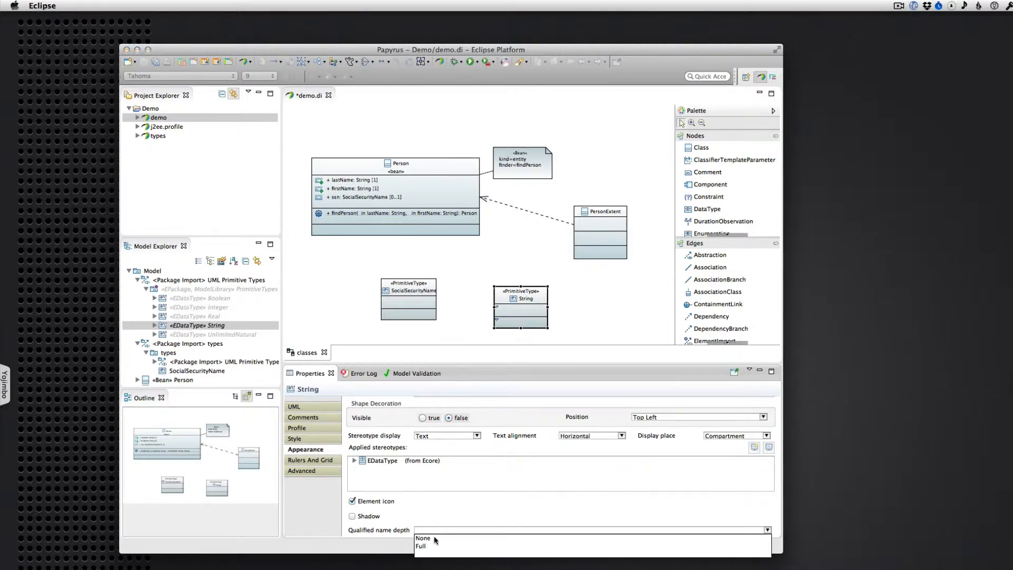
left_click(425, 544)
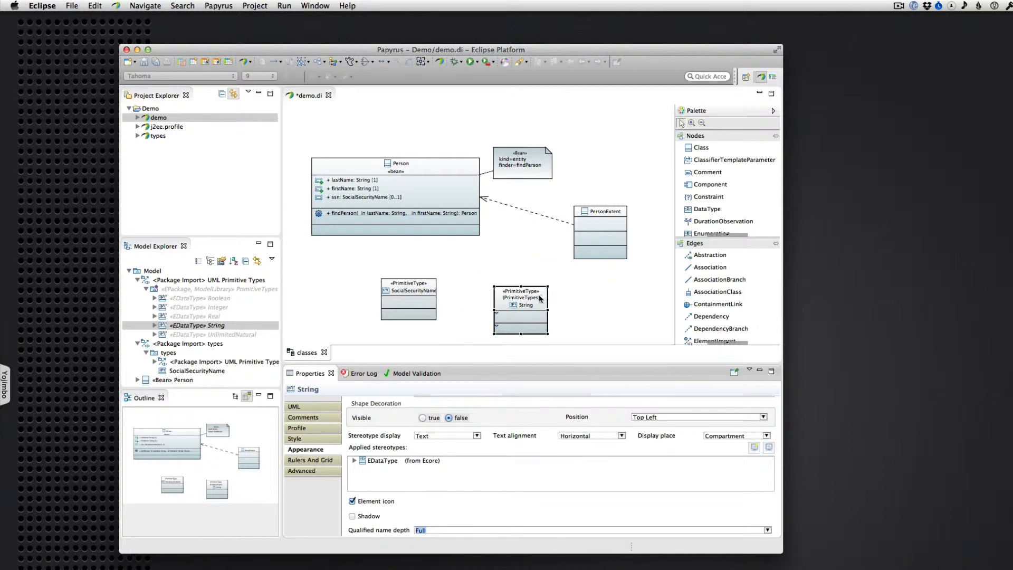
left_click(299, 407)
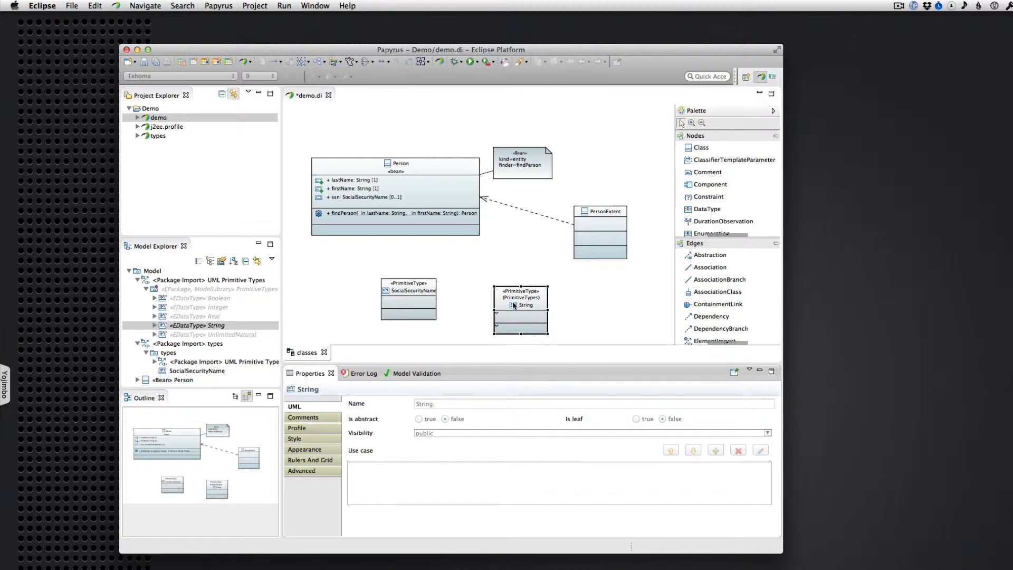
left_click_drag(513, 305, 506, 298)
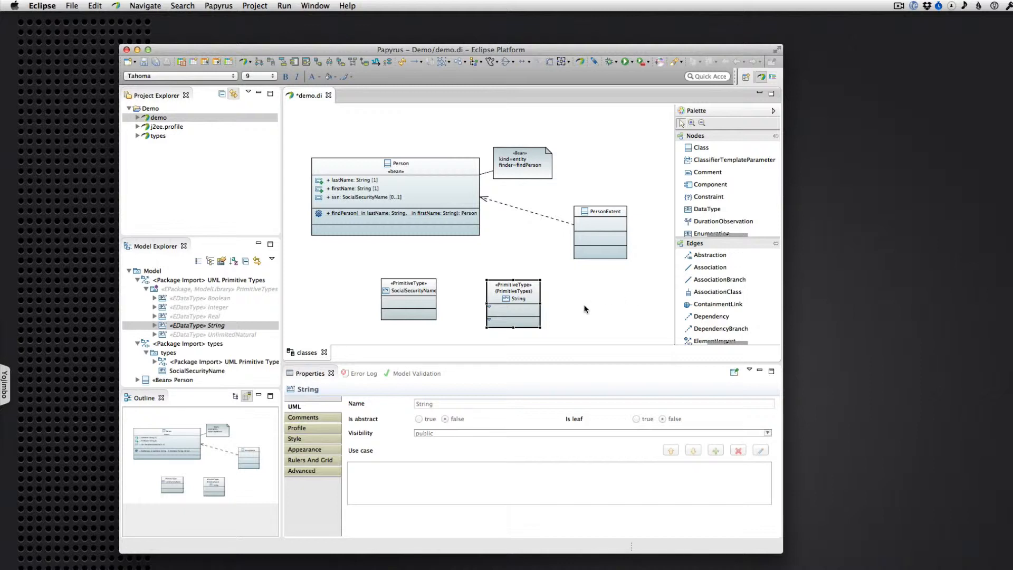
Add a DependencyBranch from the String type to the existing dependency between PersonExtent and Person, keeping the default name
left_click(709, 268)
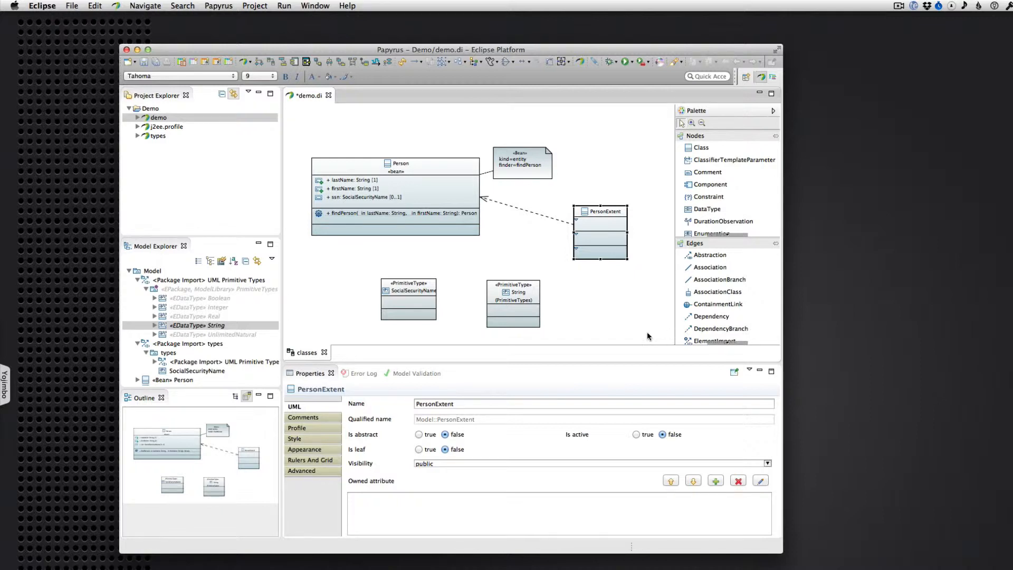
left_click(711, 330)
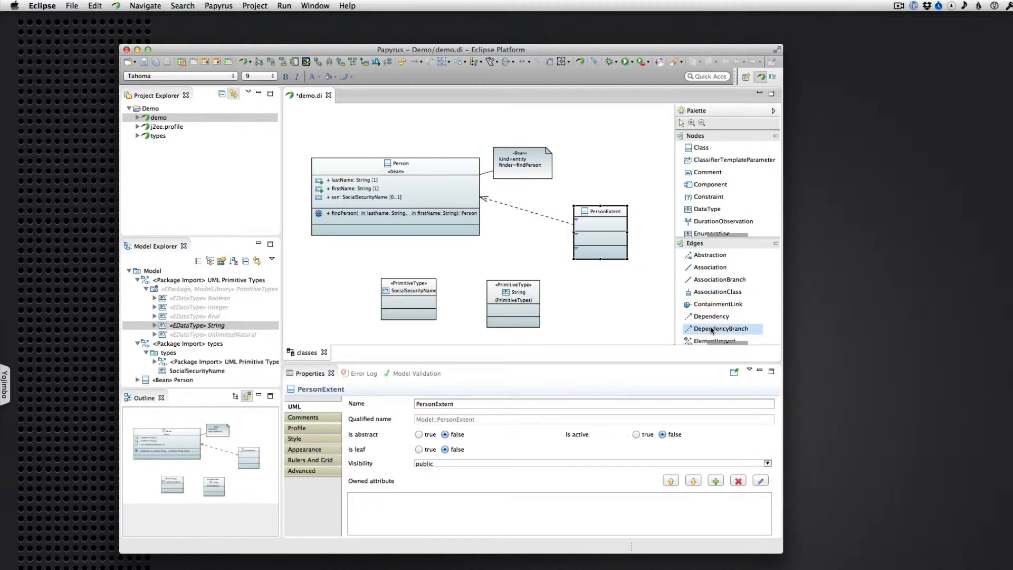
left_click(518, 290)
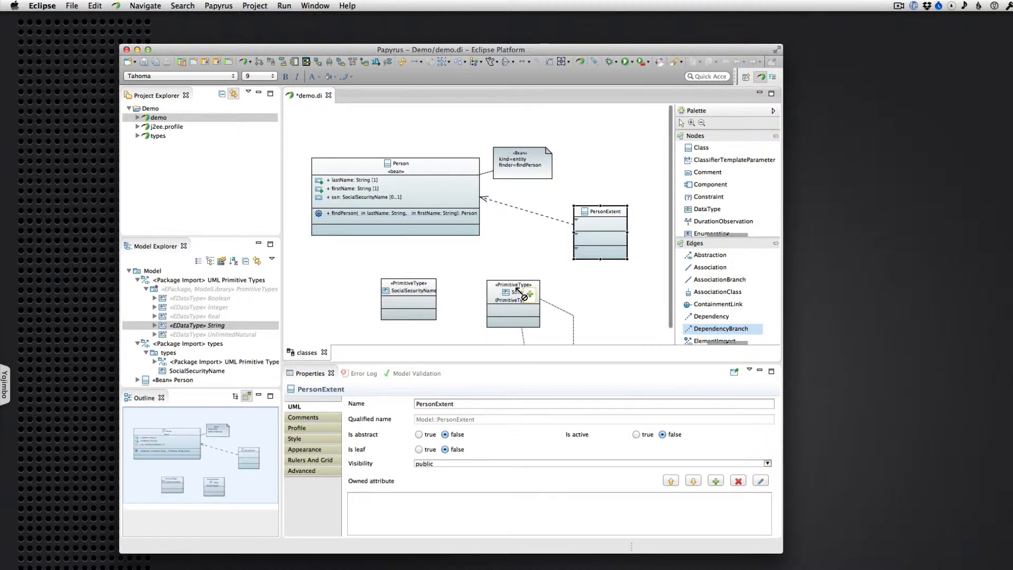
left_click(538, 215)
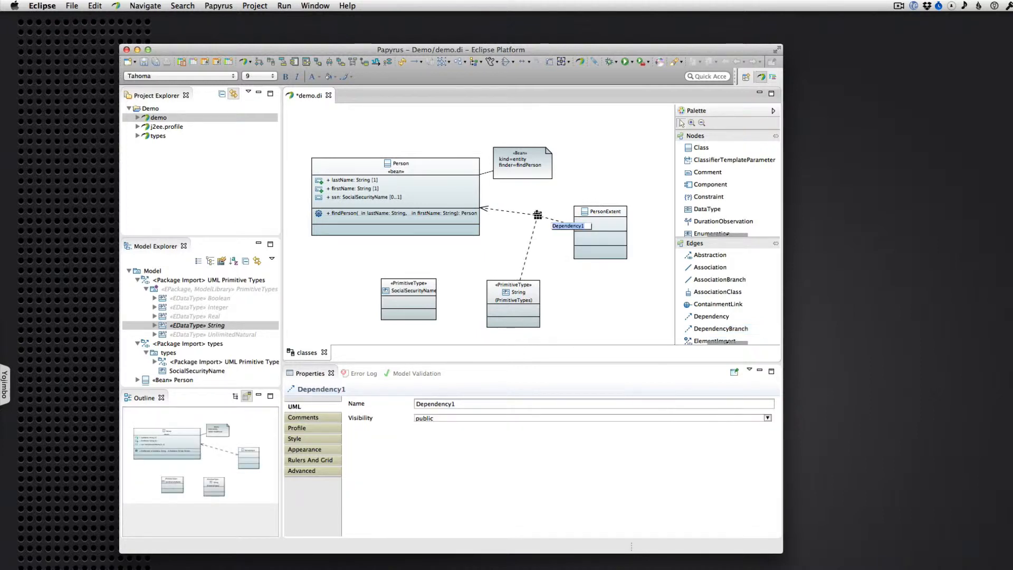
left_click(556, 255)
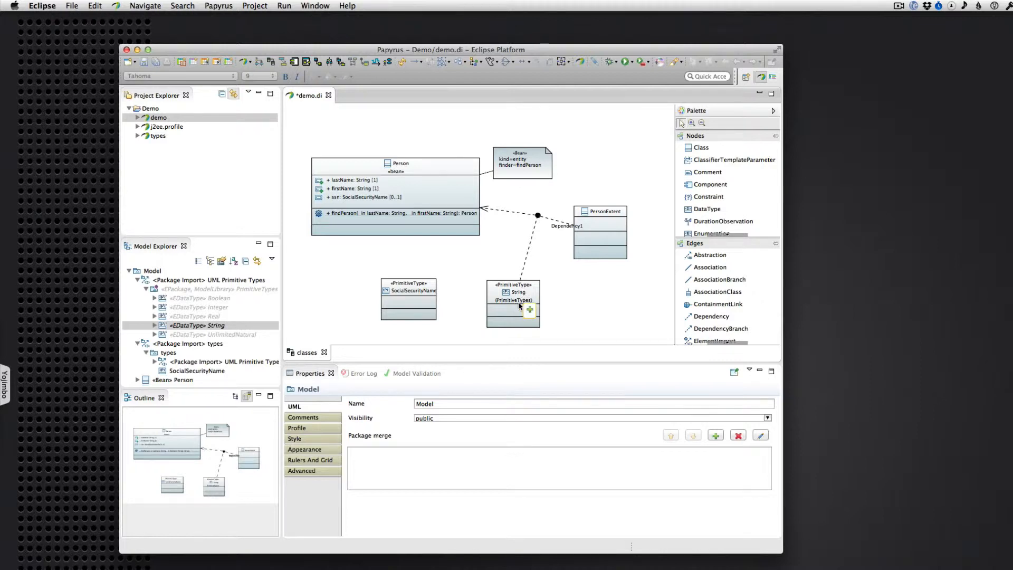
Examine the String type's advanced UML properties, including its client dependency, and return to its basic UML properties
mouse_move(406, 182)
scroll(203, 337, "down", 2)
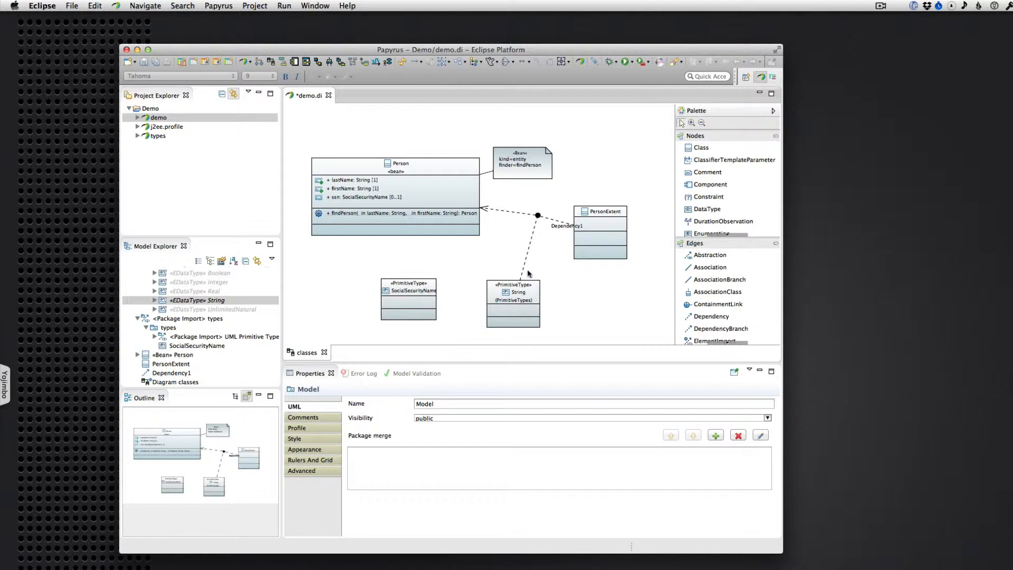
left_click(511, 283)
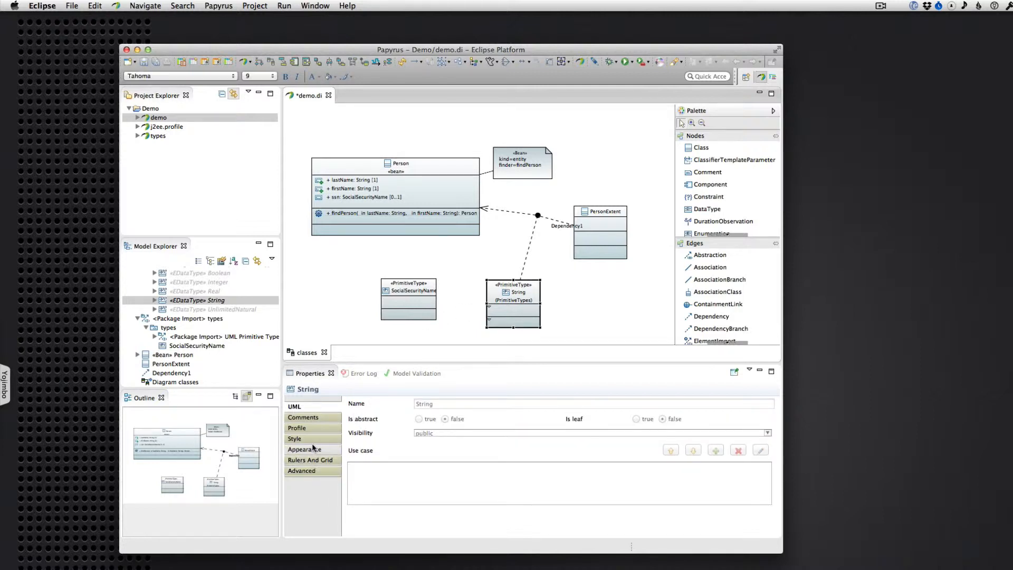
left_click(299, 472)
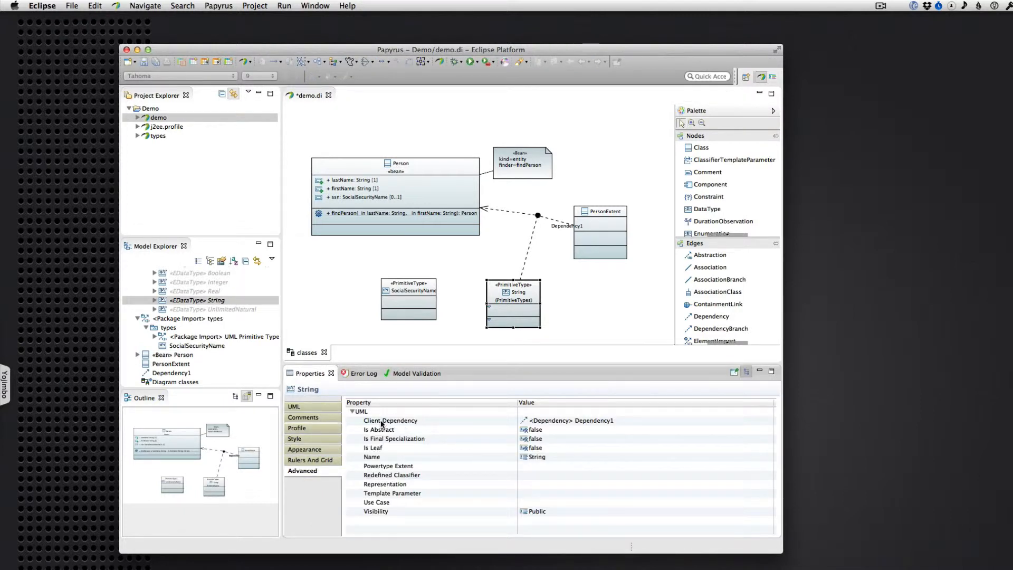
scroll(255, 318, "up", 3)
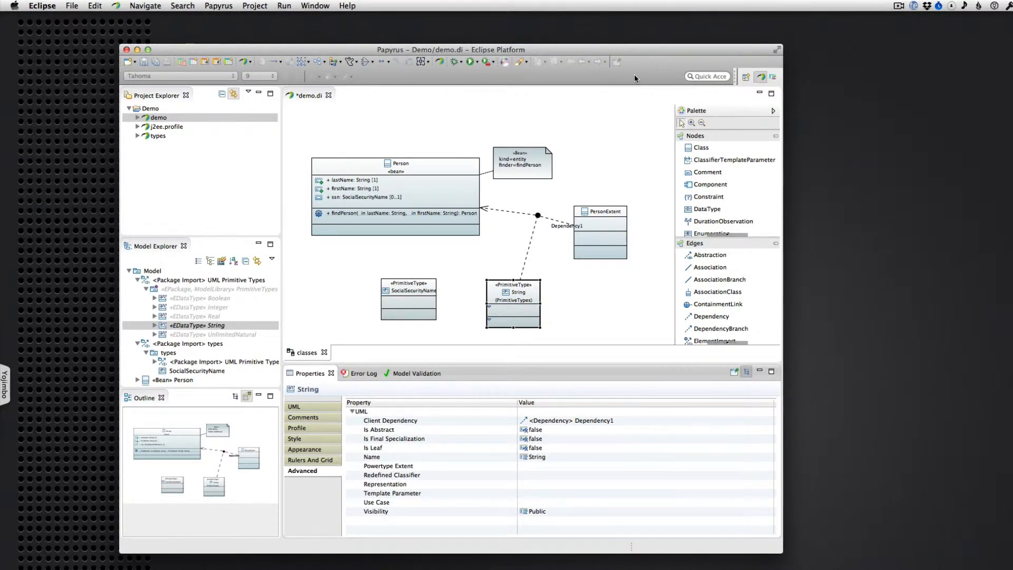
left_click(310, 403)
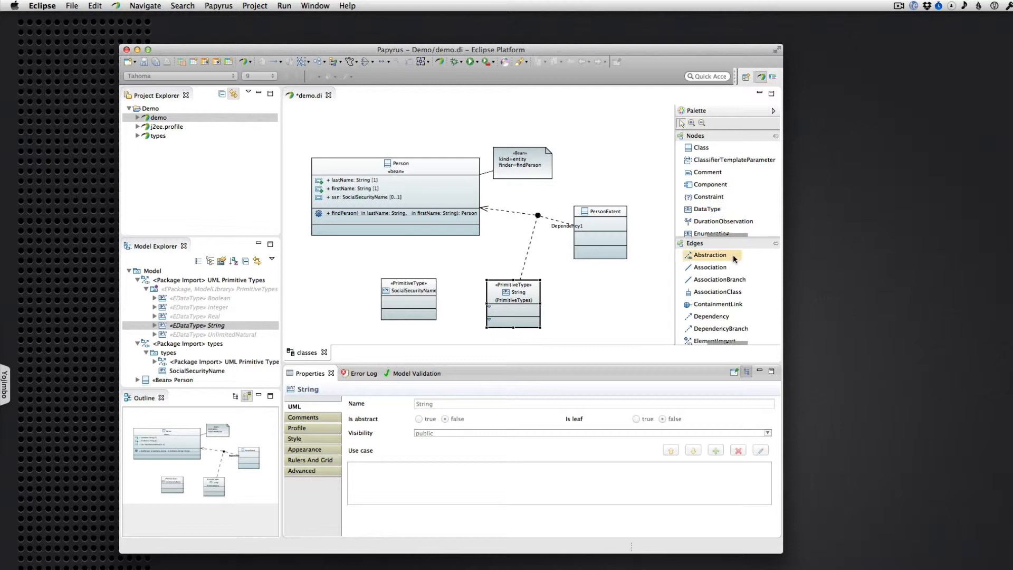
Add a Property with the default name to the attributes compartment of the String type on the diagram
left_click(728, 233)
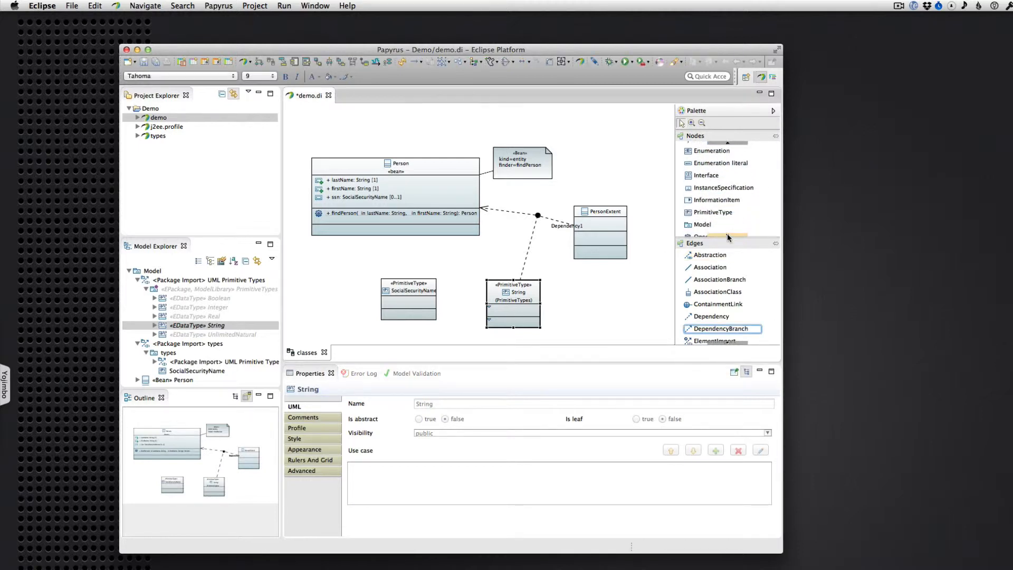
left_click(727, 233)
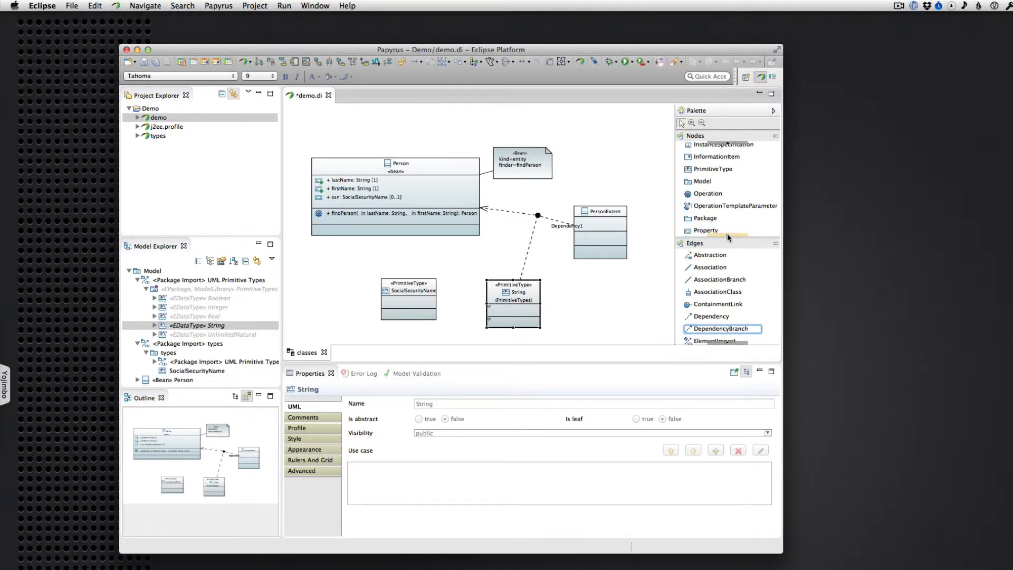
left_click(697, 229)
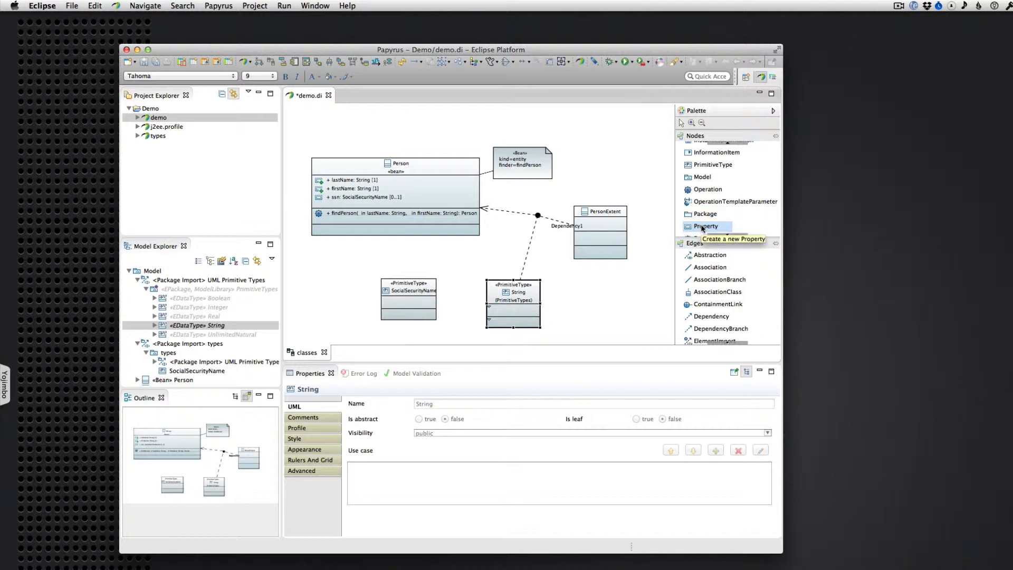
left_click(509, 309)
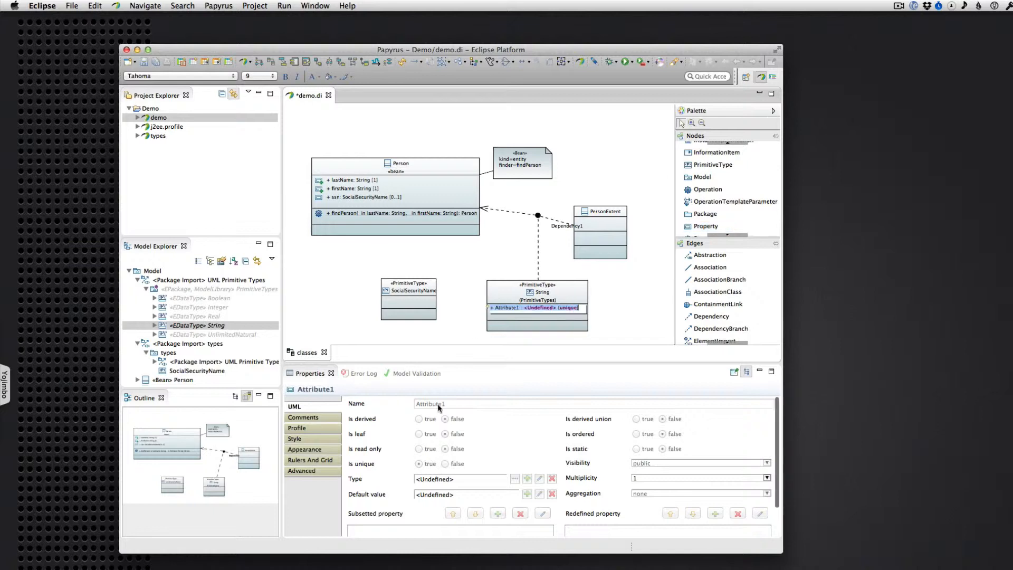
left_click(467, 310)
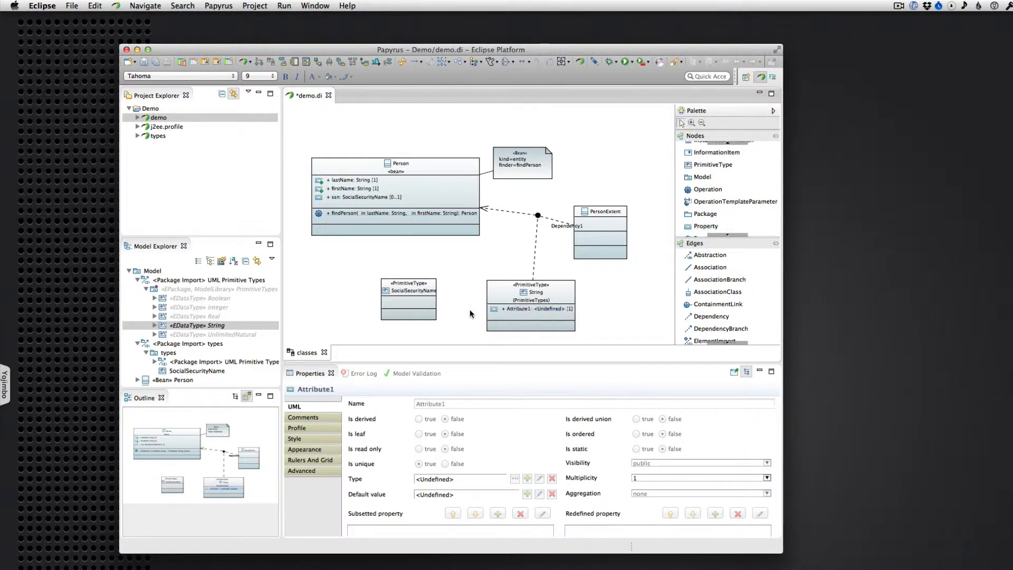
Check whether the name of the String type's new attribute can be edited in its properties, and deselect it
left_click(501, 291)
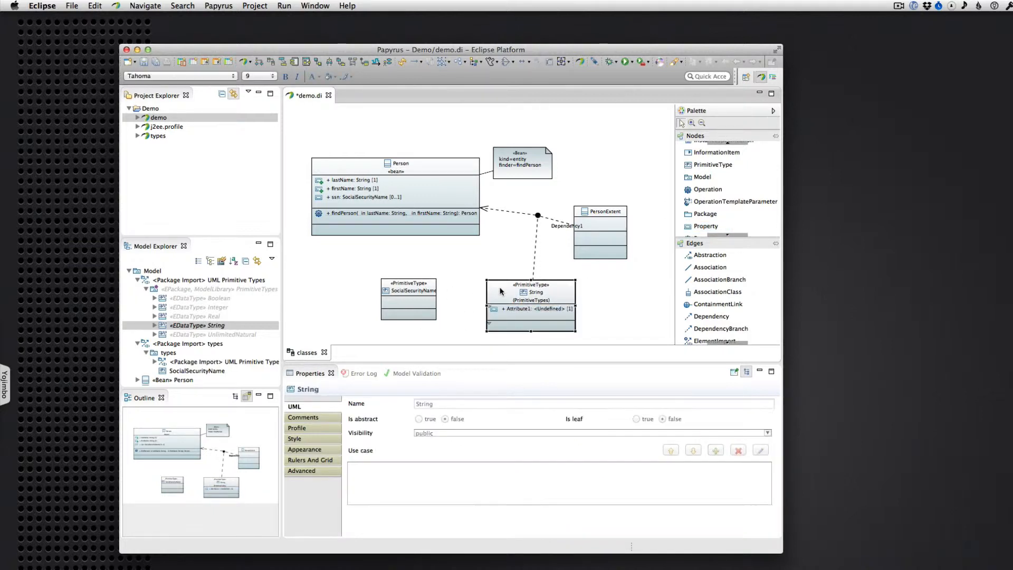
left_click(521, 309)
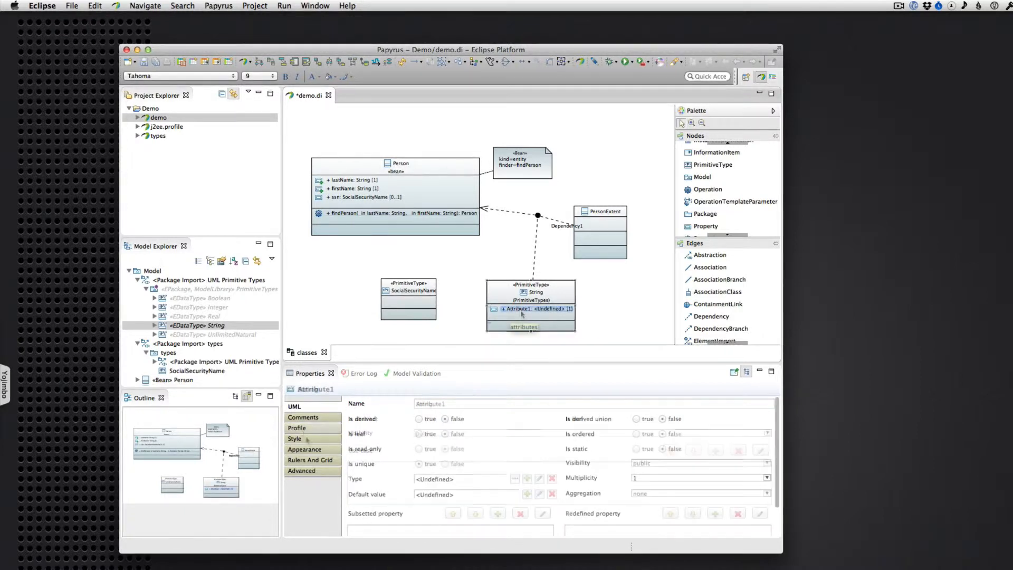
left_click(432, 404)
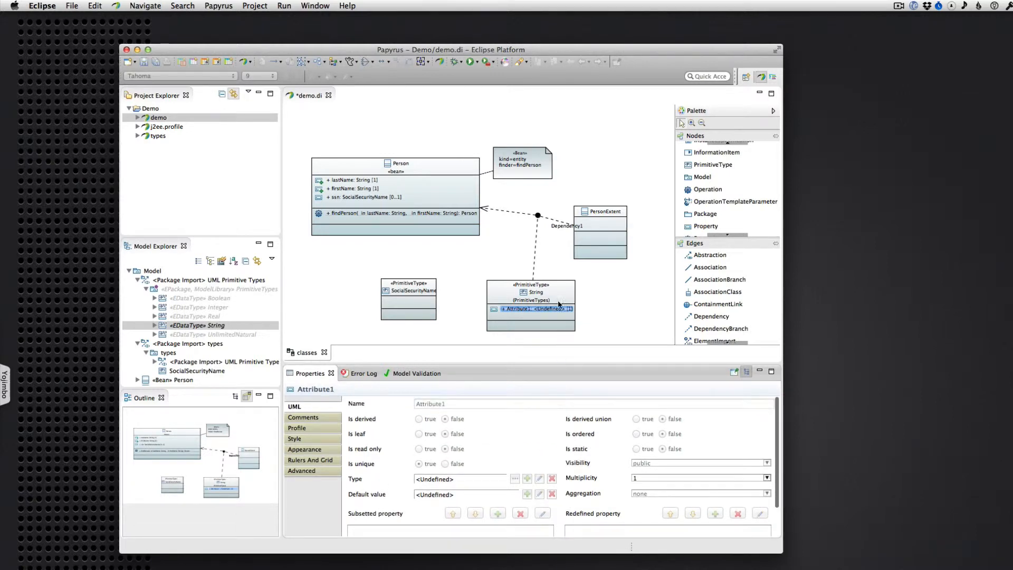
left_click(591, 288)
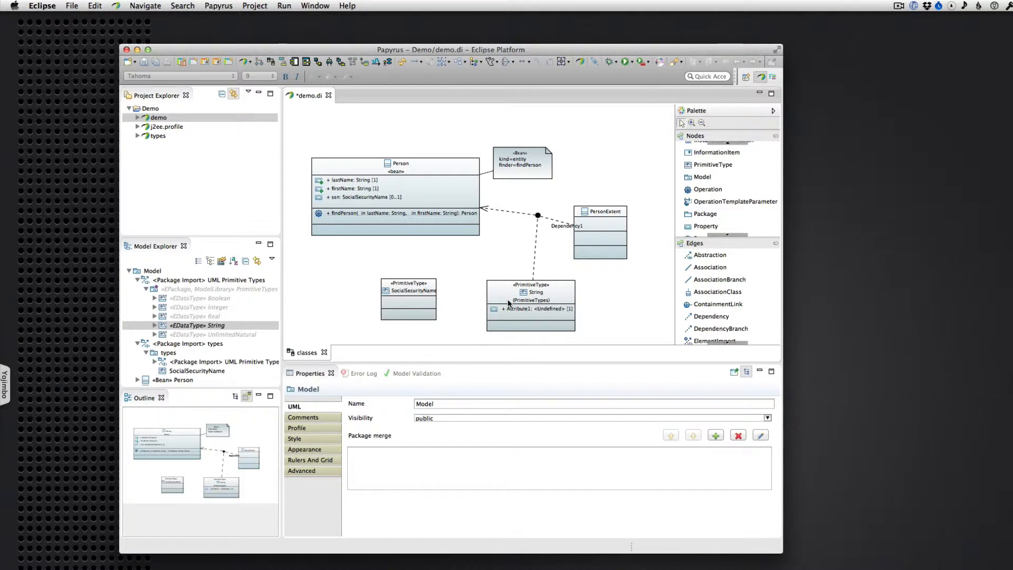
Place the SocialSecurityNumber type from the imported types package on the class diagram below the Person class
mouse_move(509, 303)
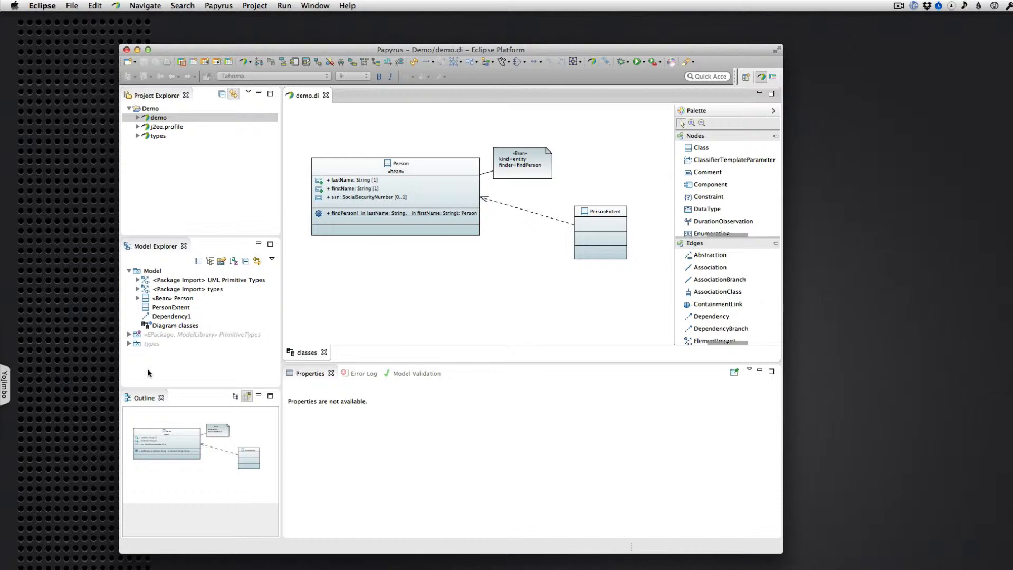
left_click(129, 344)
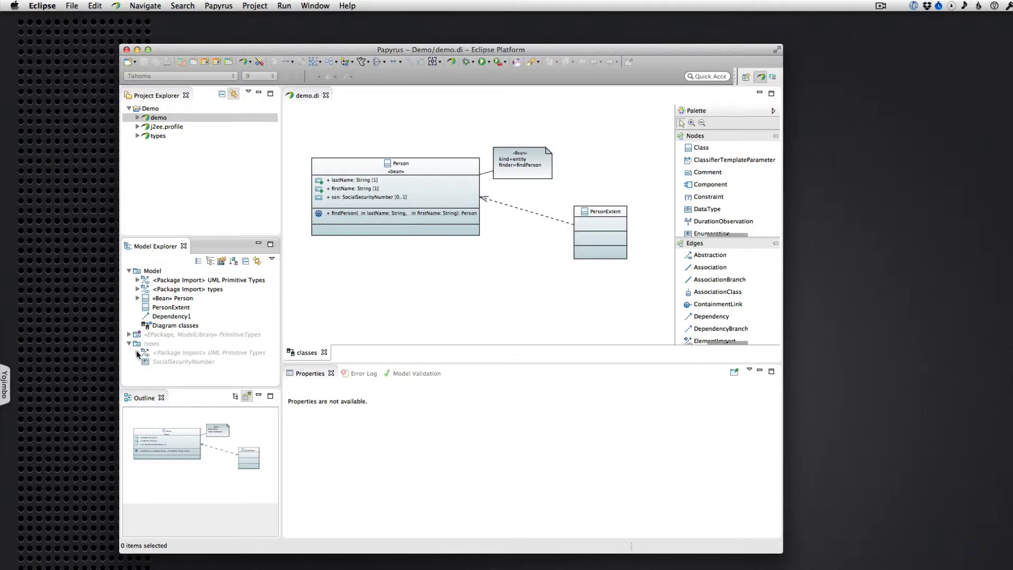
left_click(162, 364)
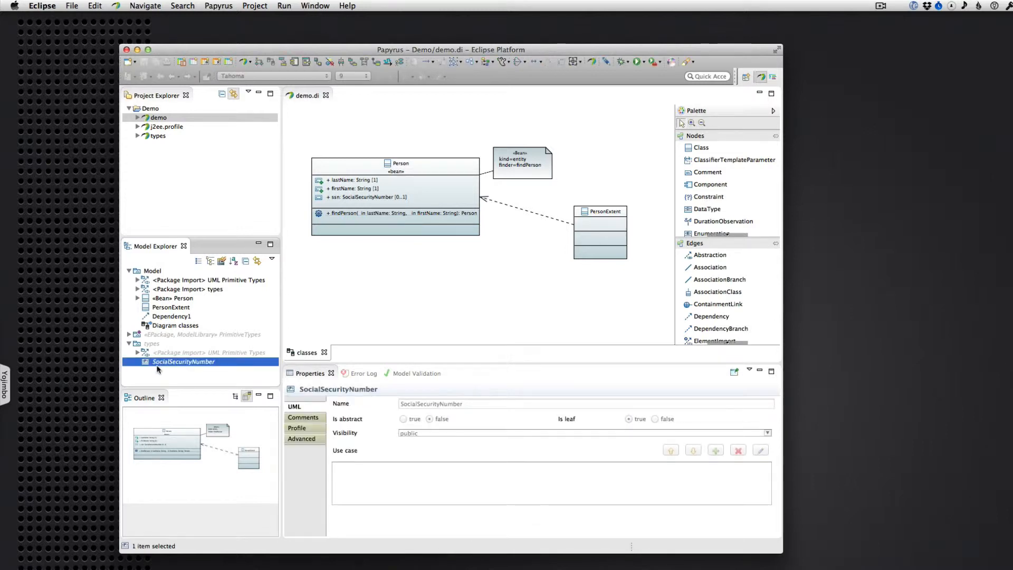
left_click_drag(164, 361, 390, 291)
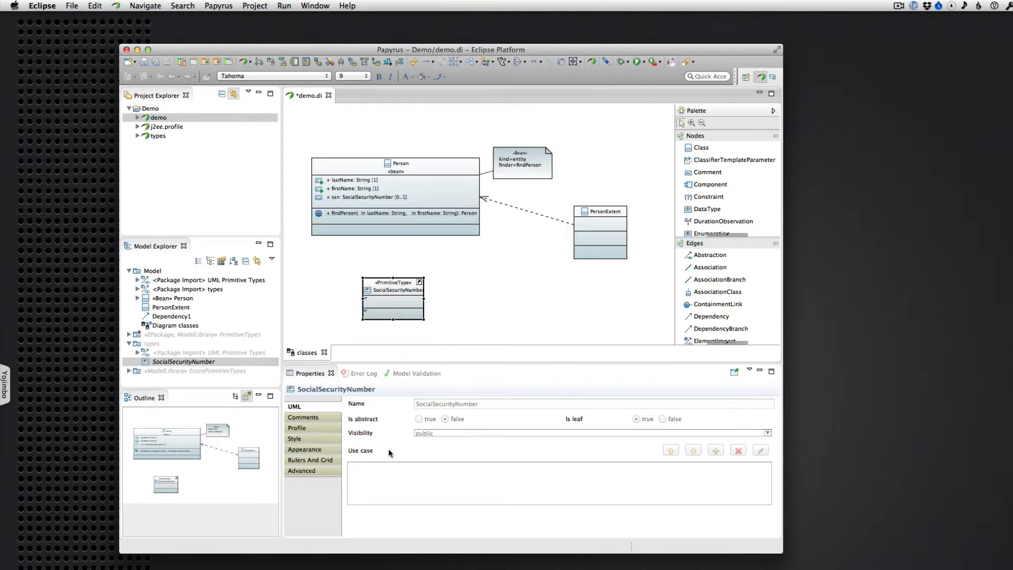
Set the SocialSecurityNumber type's qualified name depth to Full and return to its UML properties
left_click(303, 454)
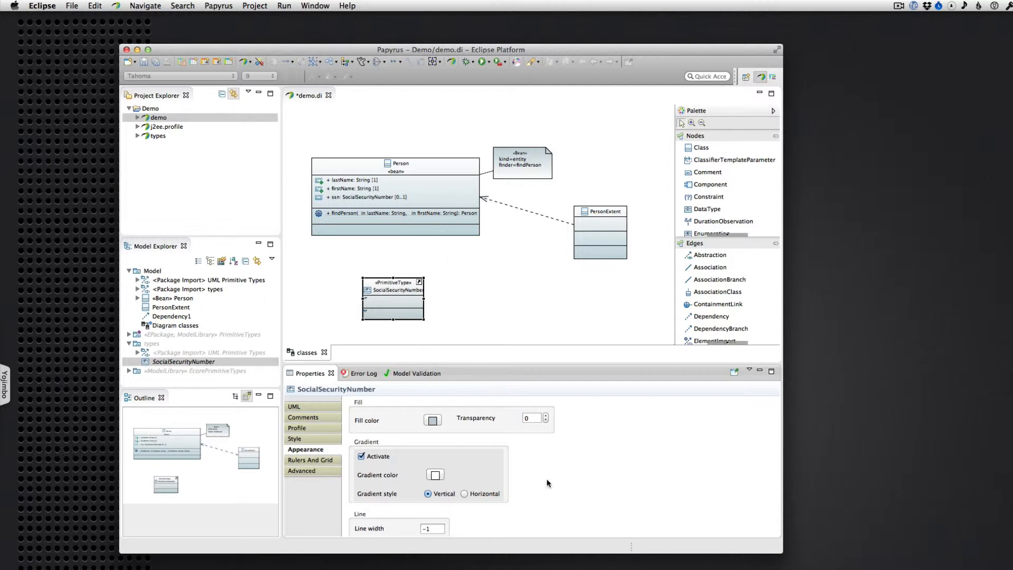
scroll(547, 483, "down", 5)
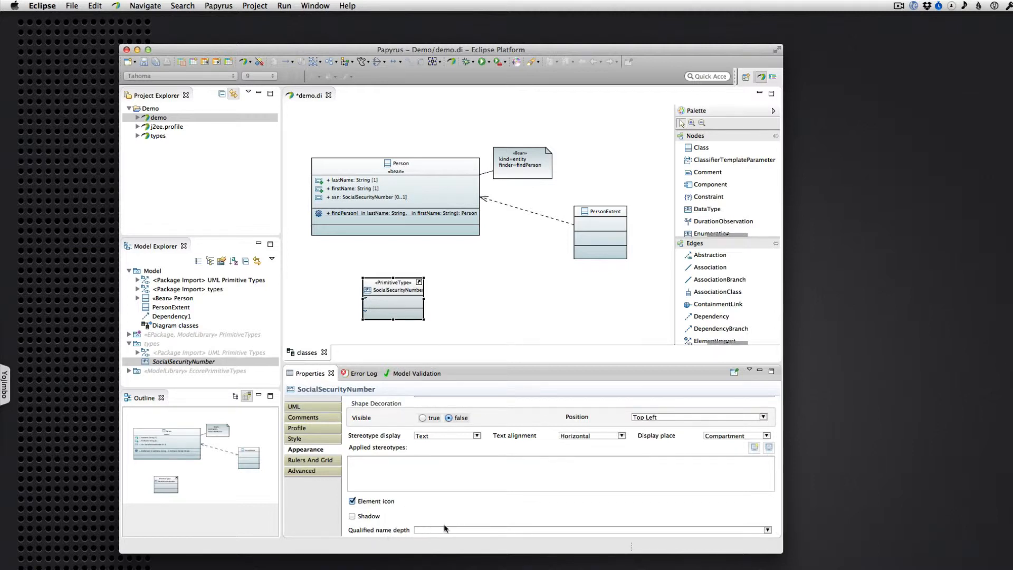
left_click(486, 531)
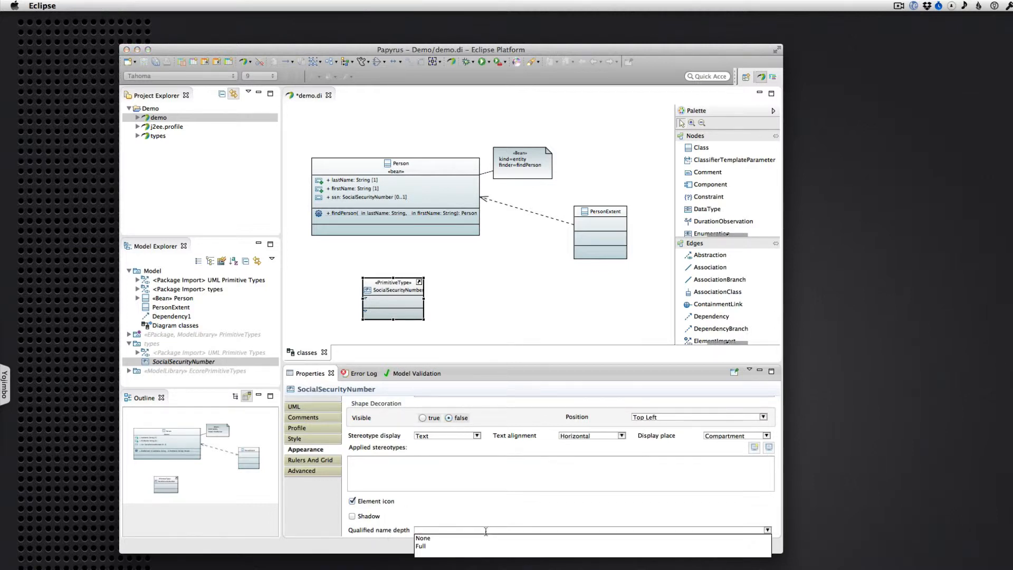
left_click(426, 550)
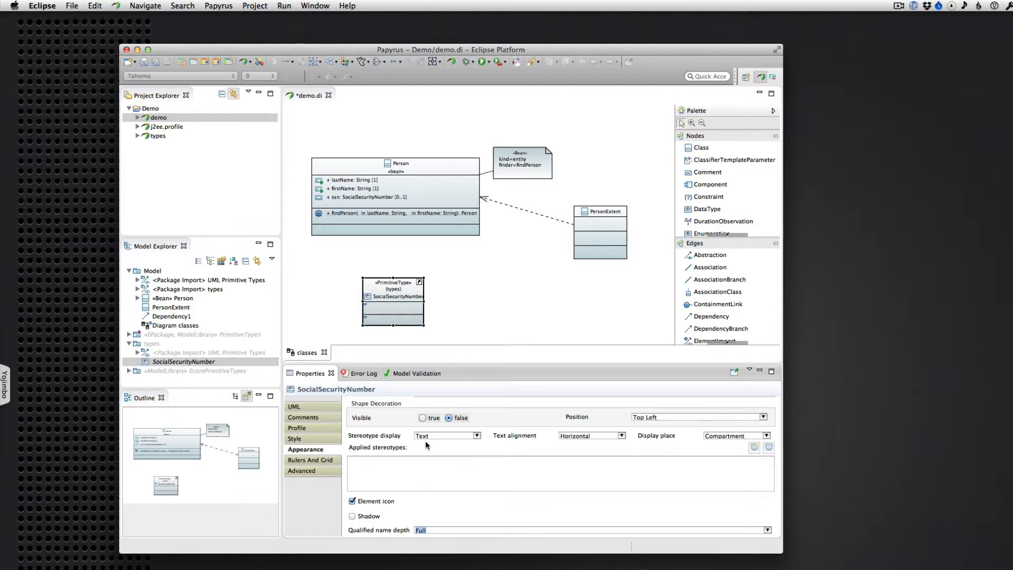
left_click(308, 408)
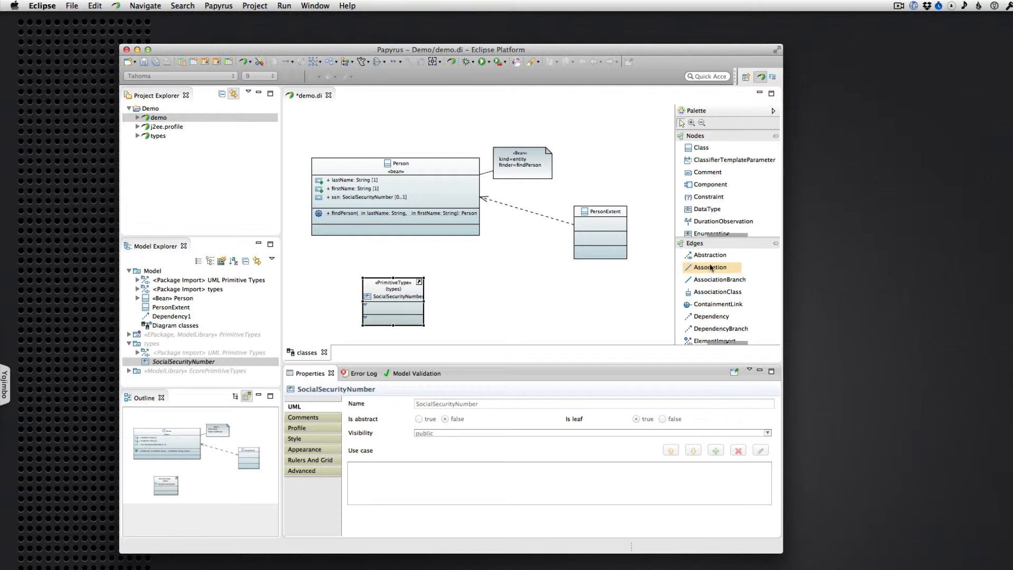
Add a Property with the default name to the SocialSecurityNumber type, allowing the referenced types model files to become writable
left_click(726, 232)
left_click(728, 233)
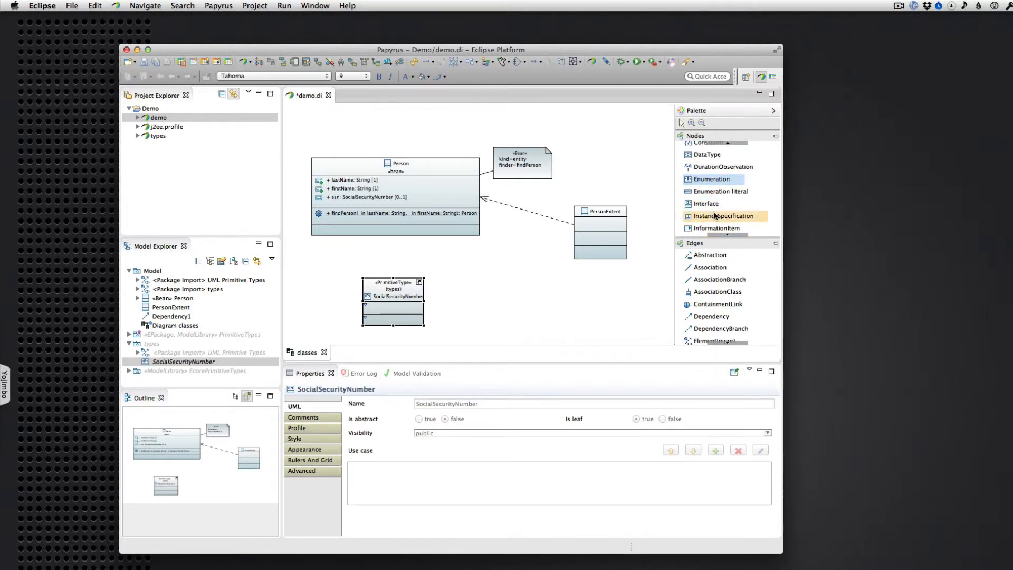
left_click(727, 233)
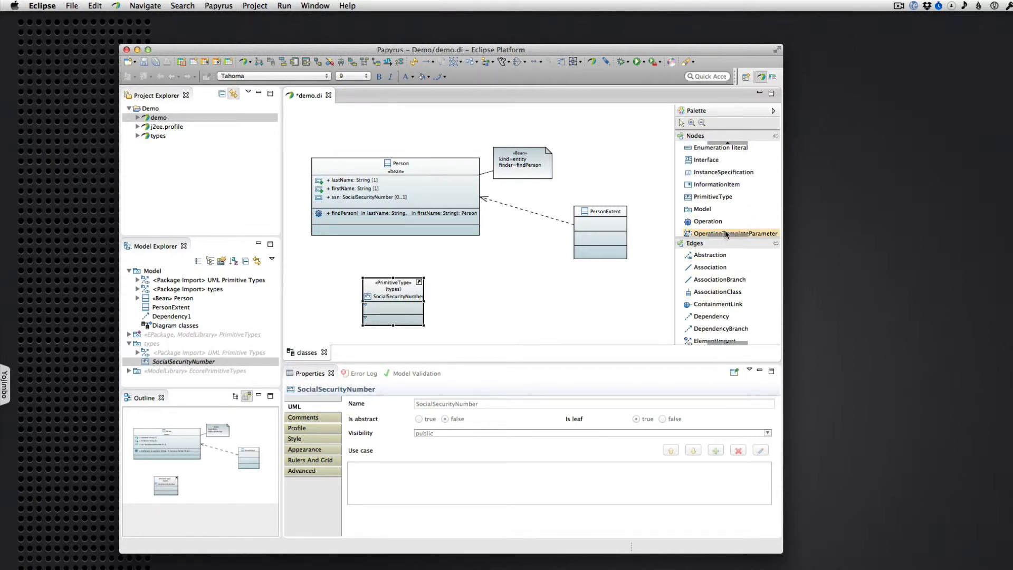
left_click(727, 233)
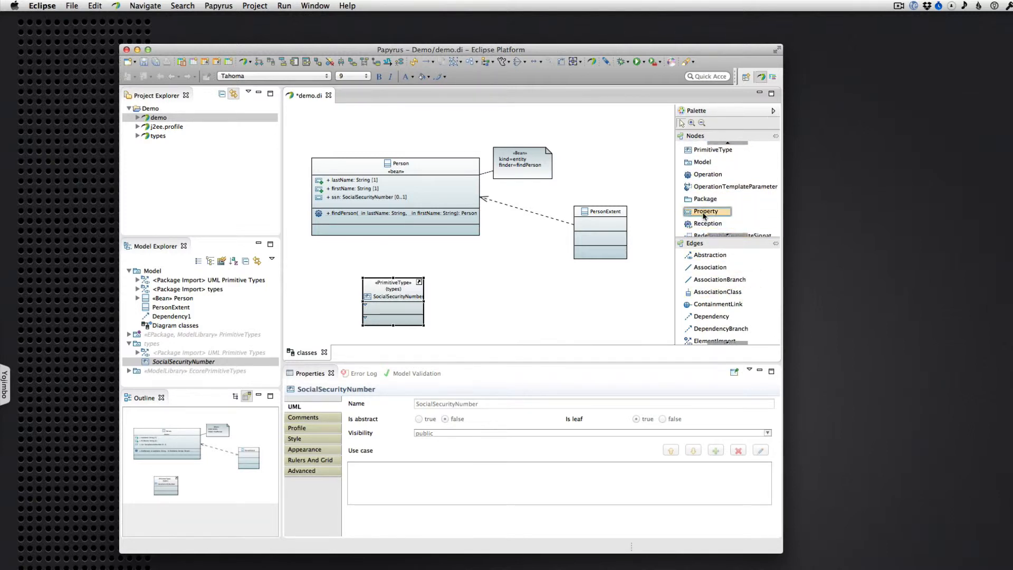
left_click(706, 211)
left_click(392, 308)
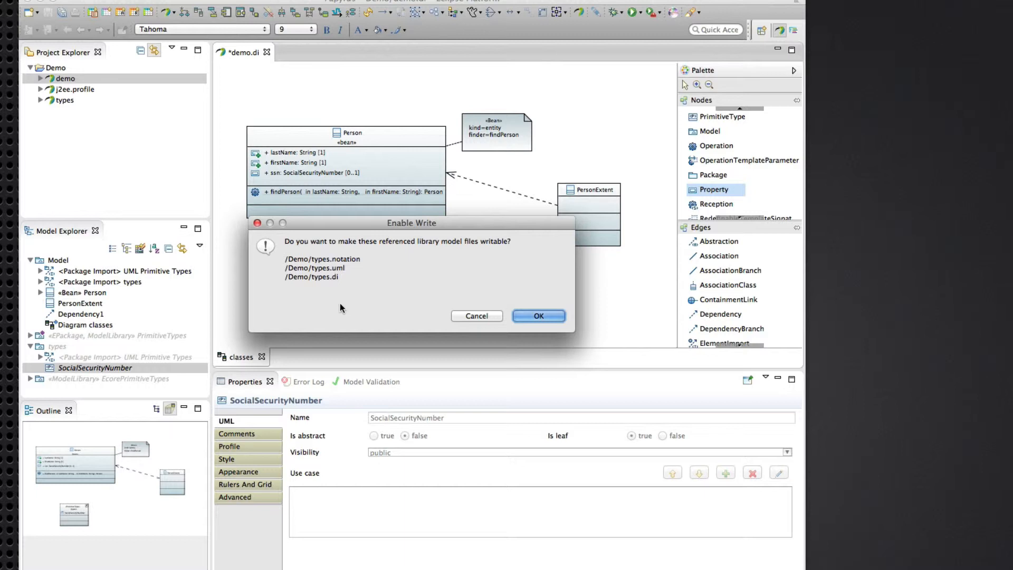
left_click_drag(413, 223, 510, 218)
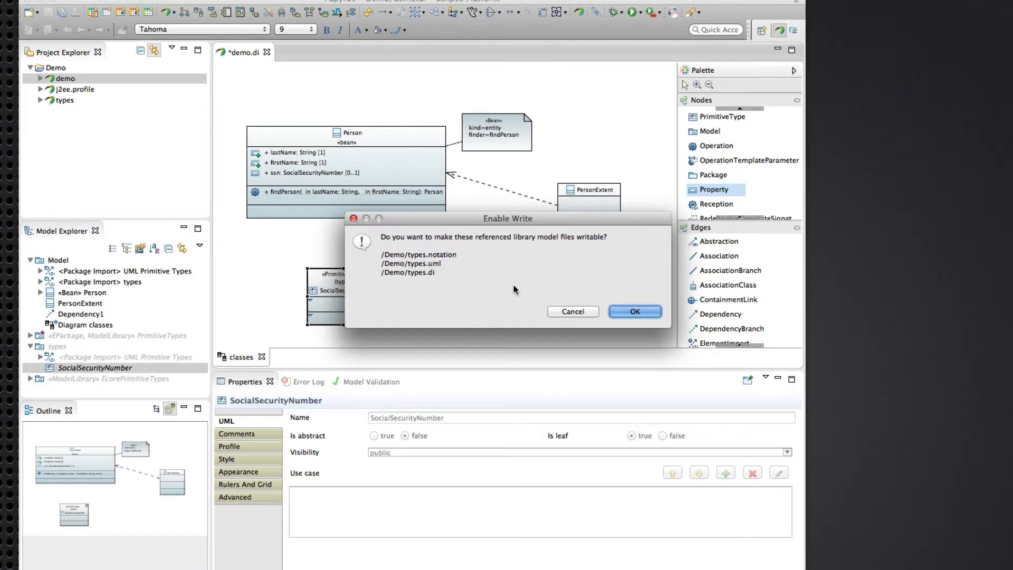
left_click(635, 313)
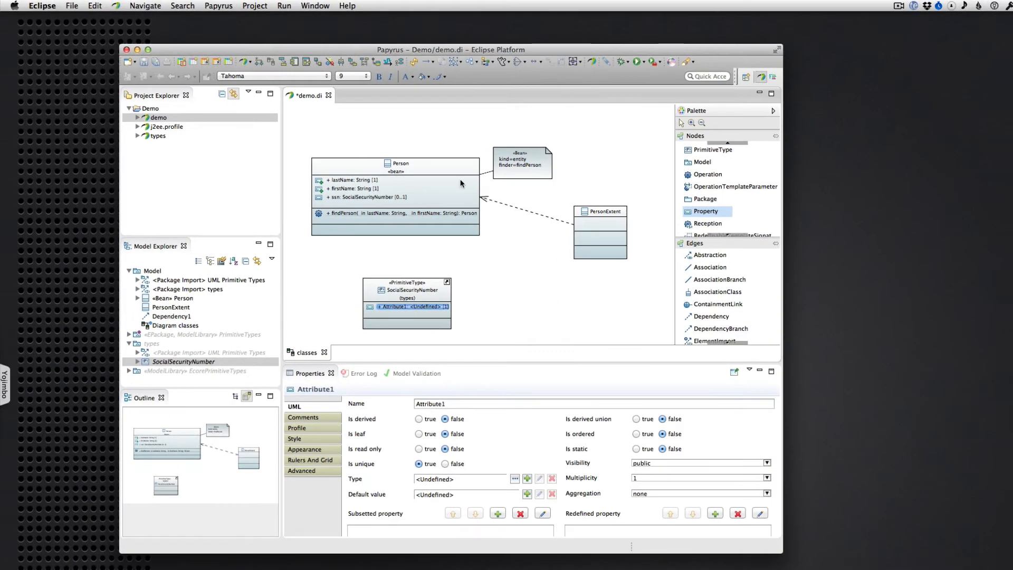
left_click(348, 295)
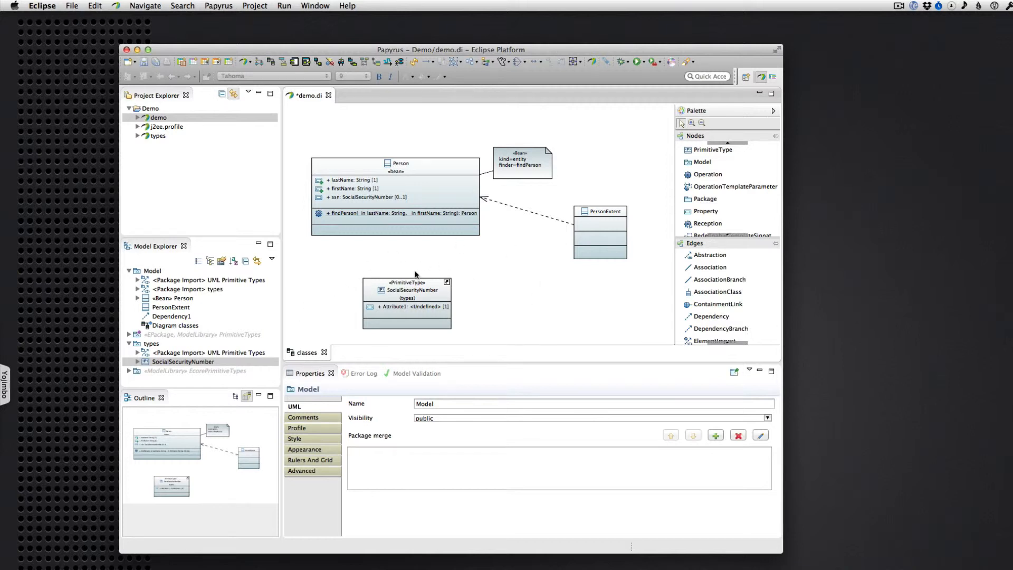
Shift the SocialSecurityNumber type on the diagram, and undo both the move and its new attribute
left_click(383, 288)
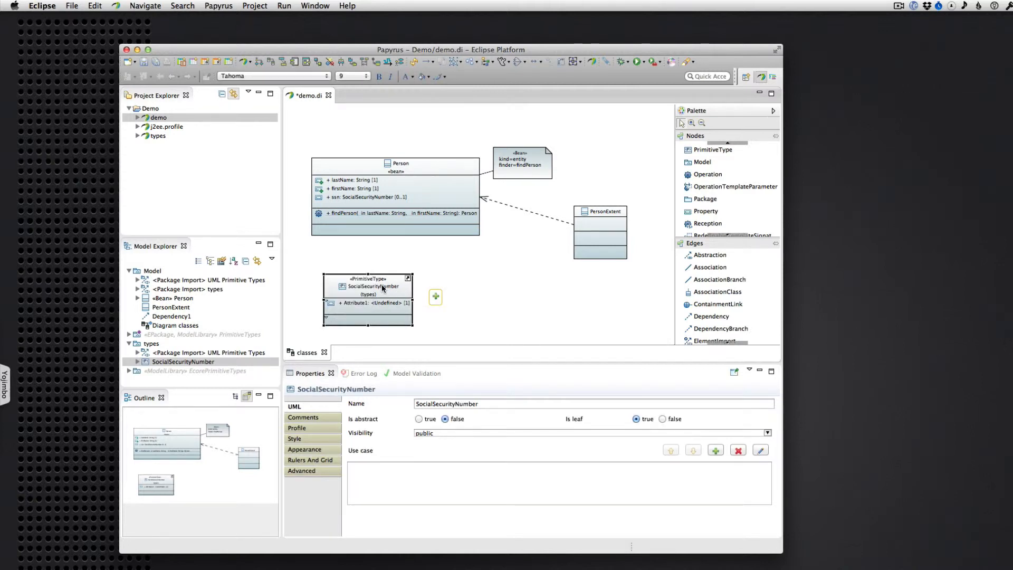
key("super+z")
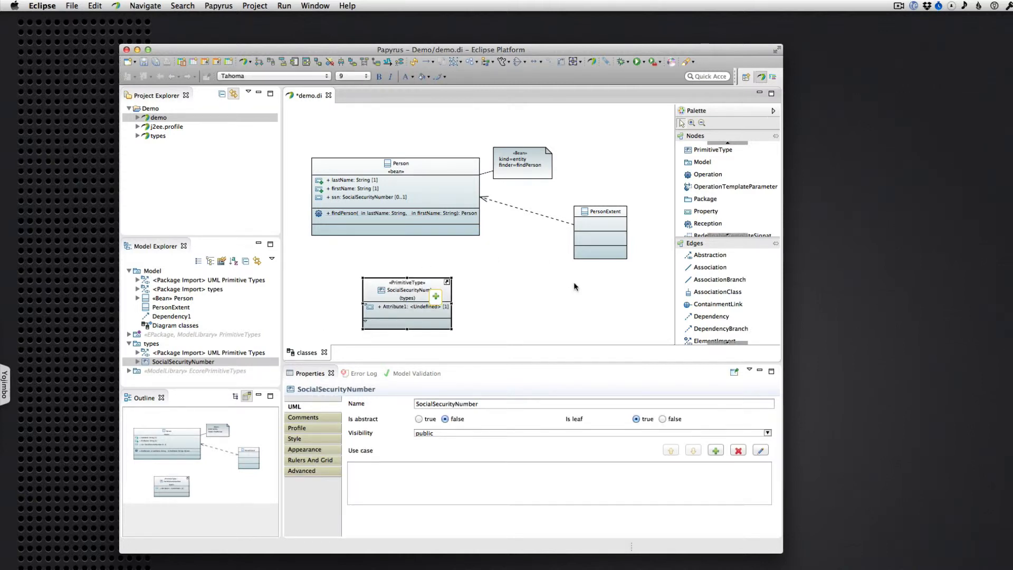
key("super+z")
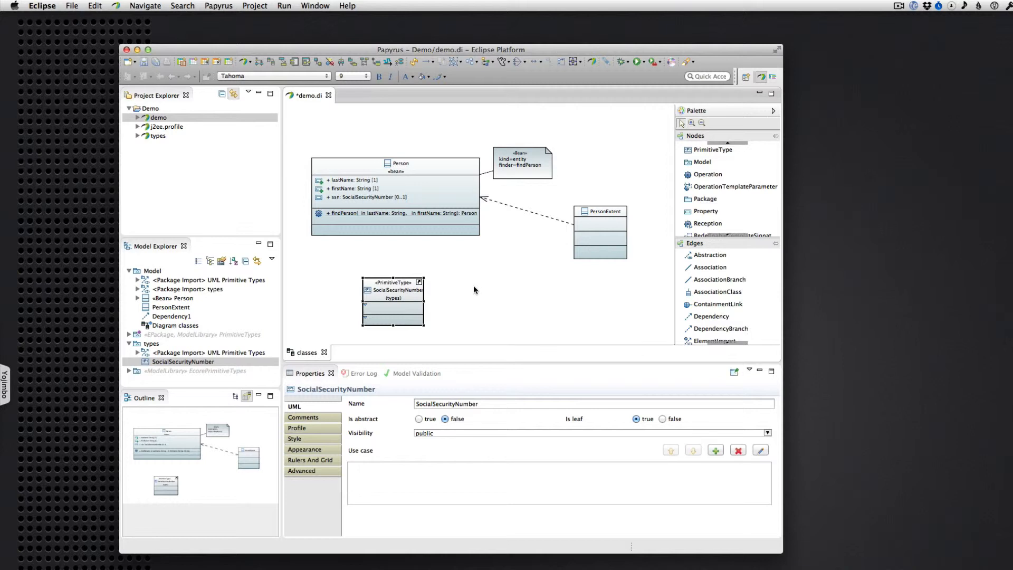
Place the String type from the PrimitiveTypes package on the class diagram beside SocialSecurityNumber, below the PersonExtent class
left_click(129, 343)
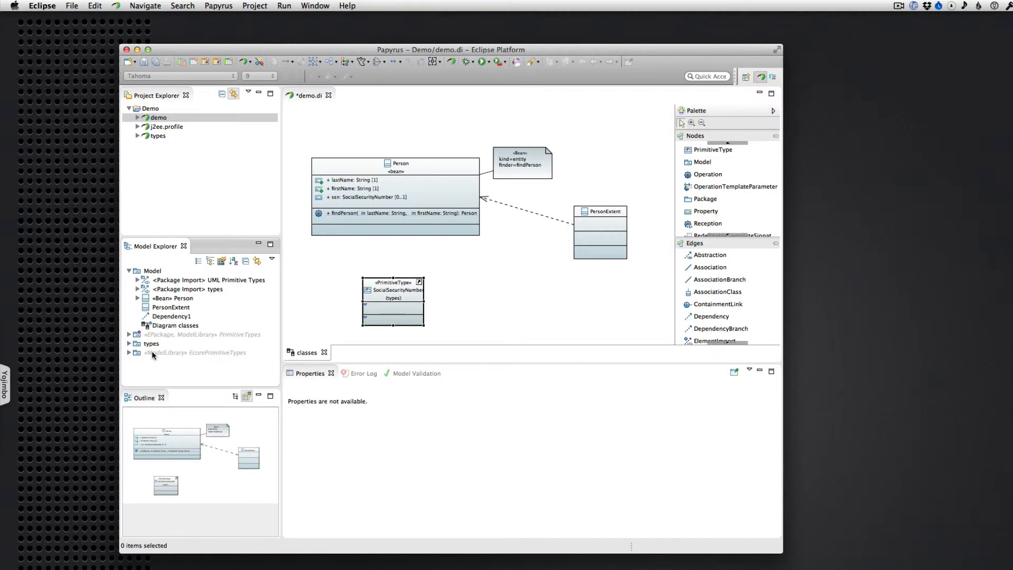
left_click(129, 335)
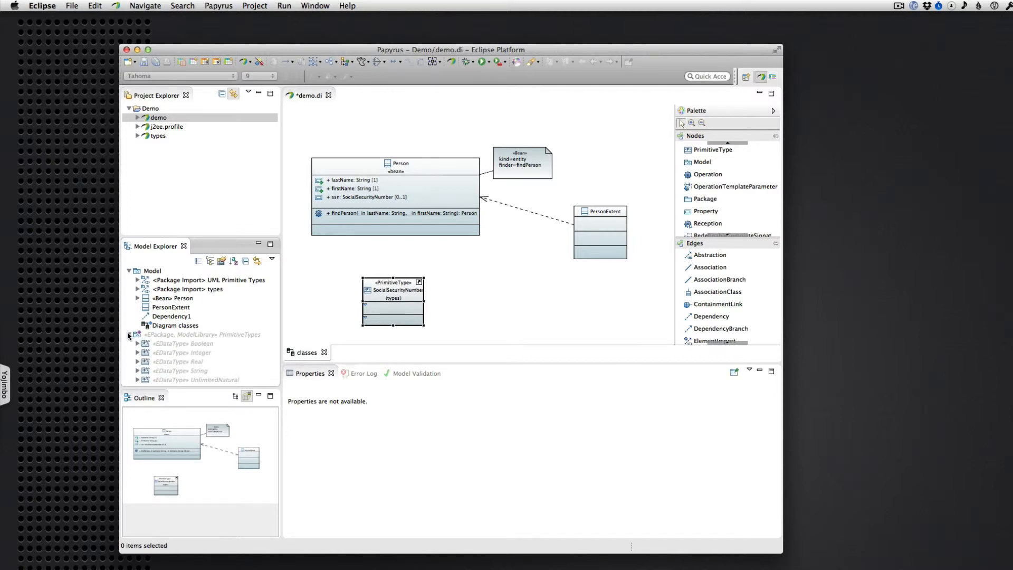
scroll(171, 363, "down", 2)
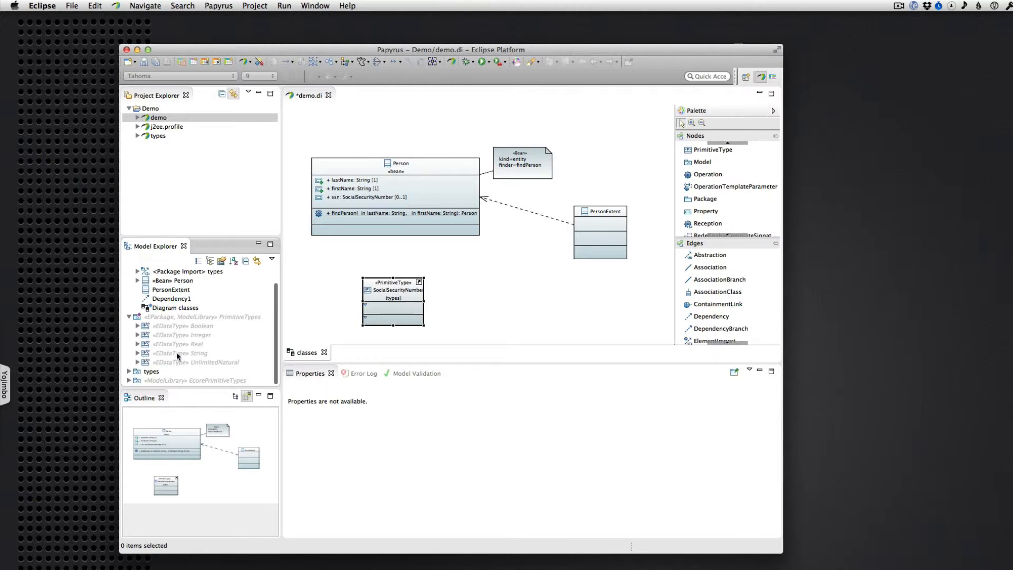
left_click(173, 352)
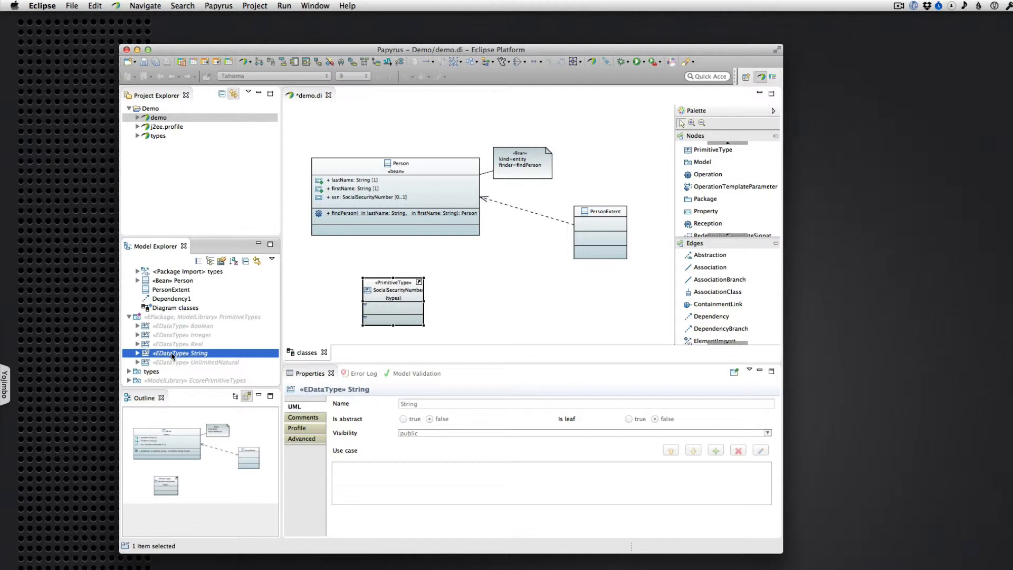
left_click_drag(171, 352, 505, 291)
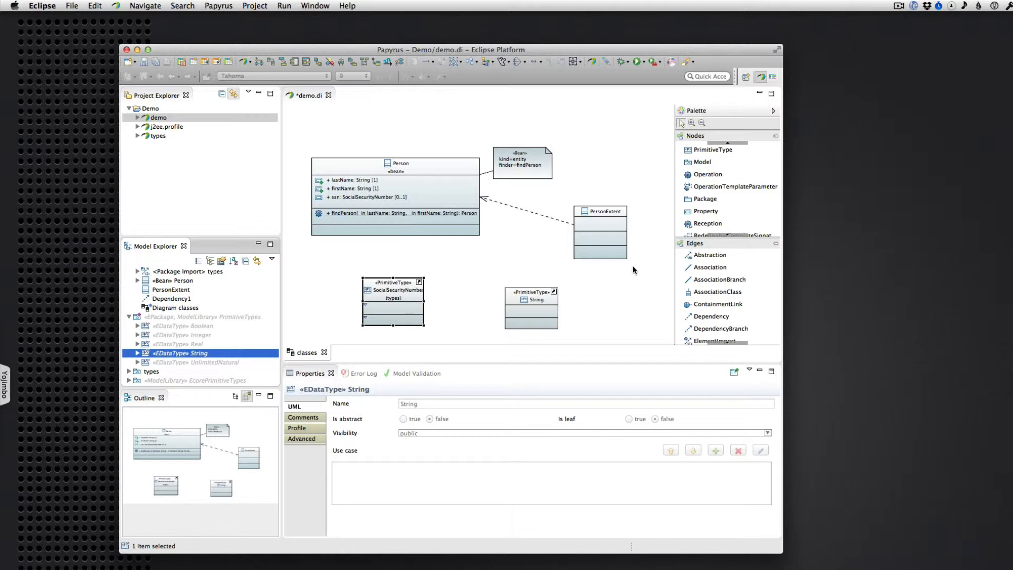
Try to add a Property to the attributes compartment of the String type on the diagram
left_click(707, 212)
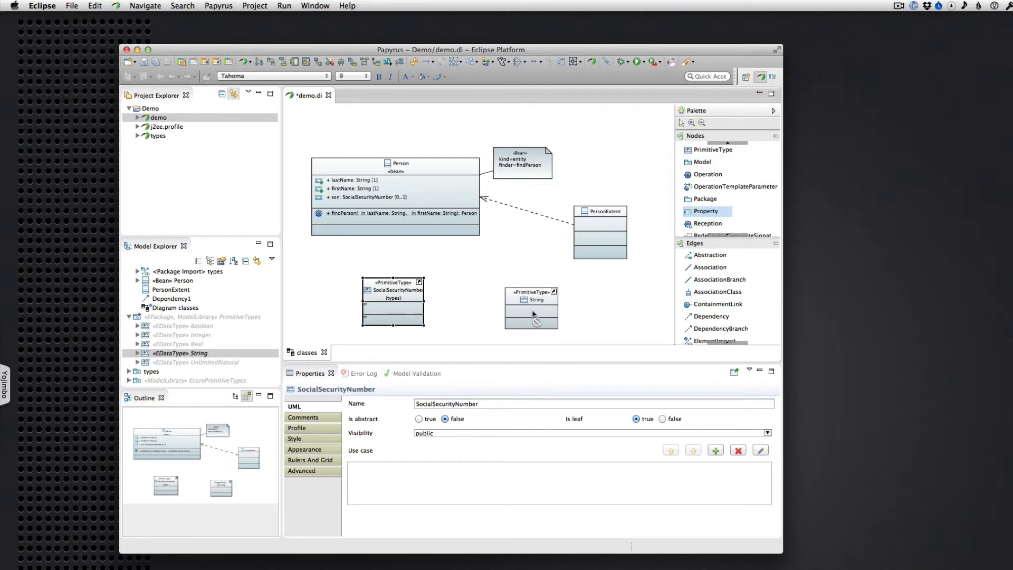
key("Escape")
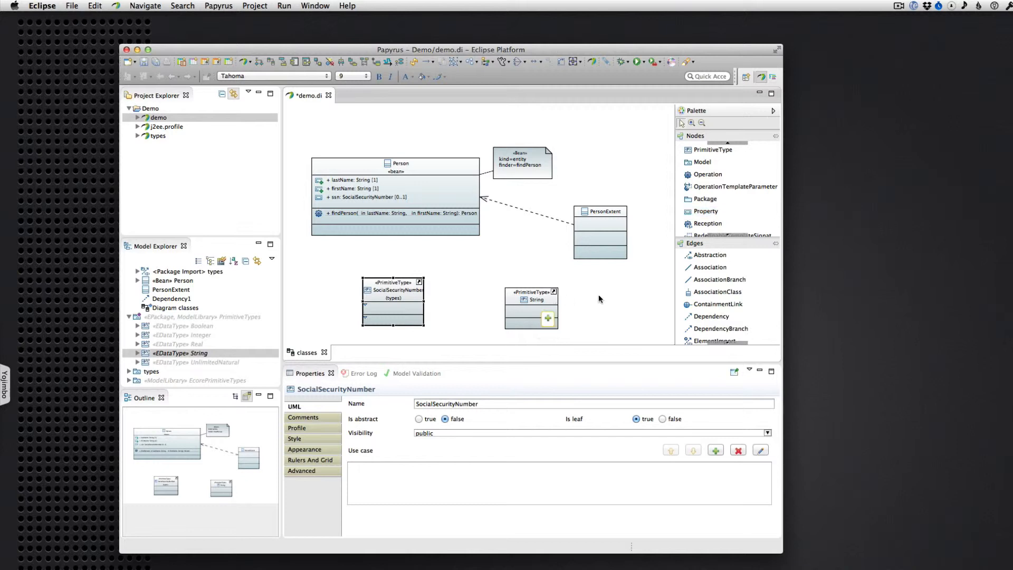
Set the String type's qualified name depth to Full and move it slightly to line up with SocialSecurityNumber
left_click(522, 291)
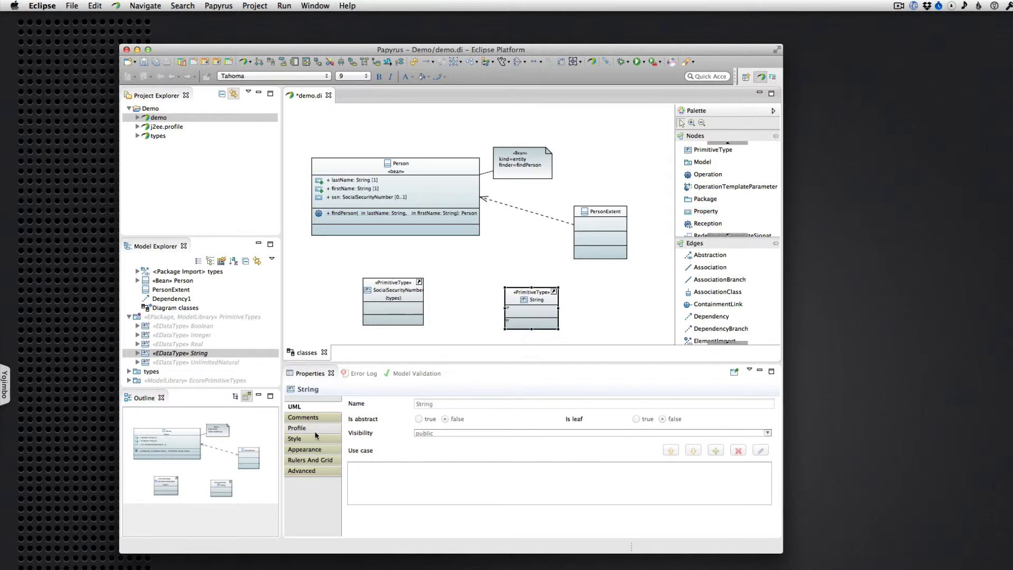
left_click(306, 453)
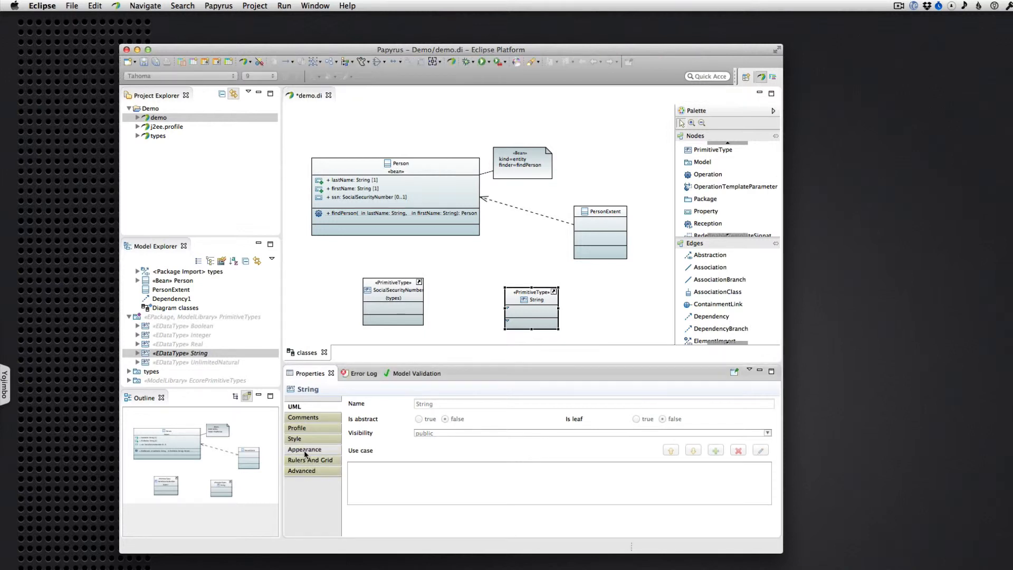
scroll(417, 496, "down", 5)
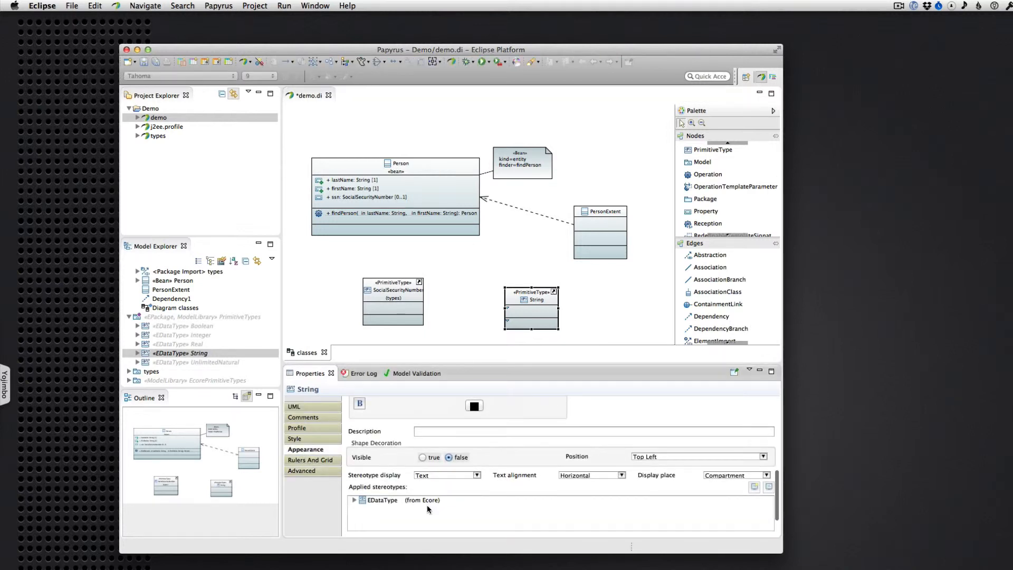
scroll(370, 449, "up", 10)
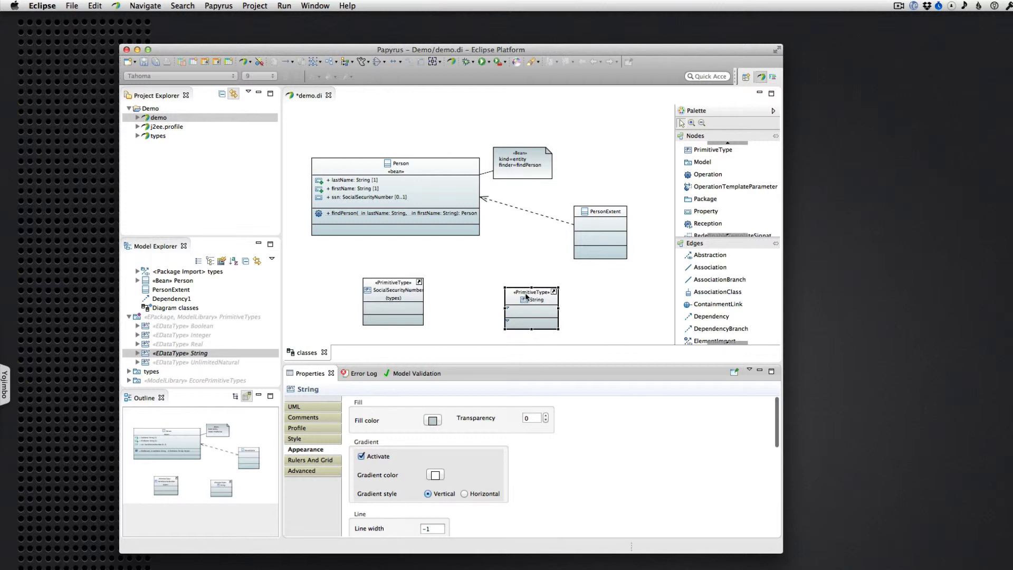
scroll(457, 447, "down", 5)
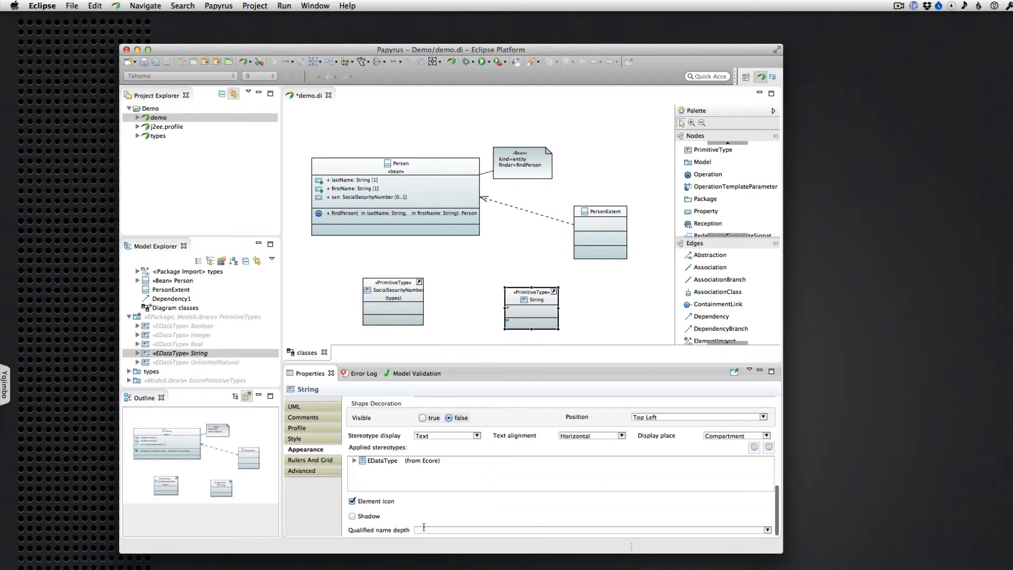
left_click(424, 529)
left_click(425, 545)
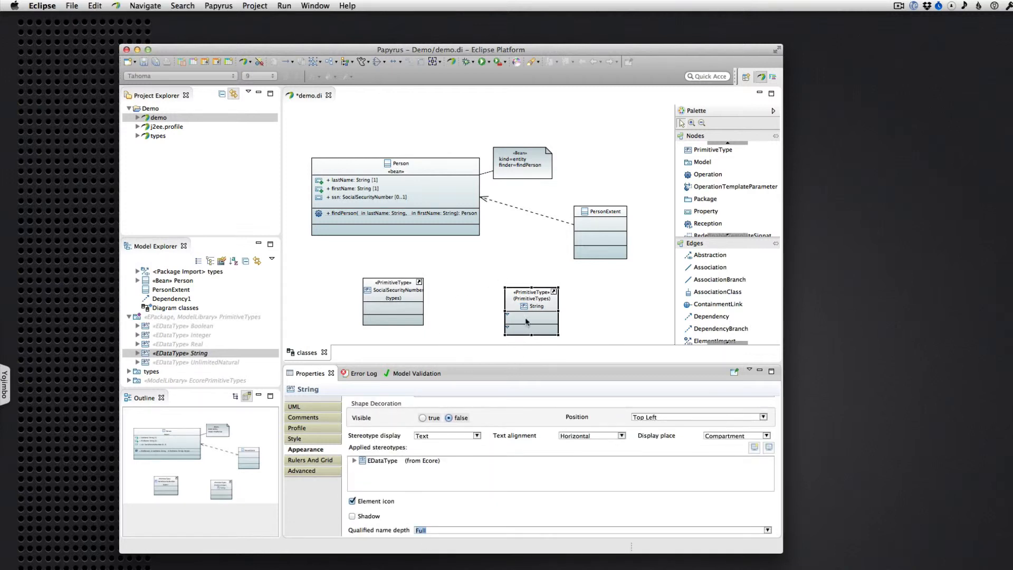
left_click_drag(534, 293, 522, 283)
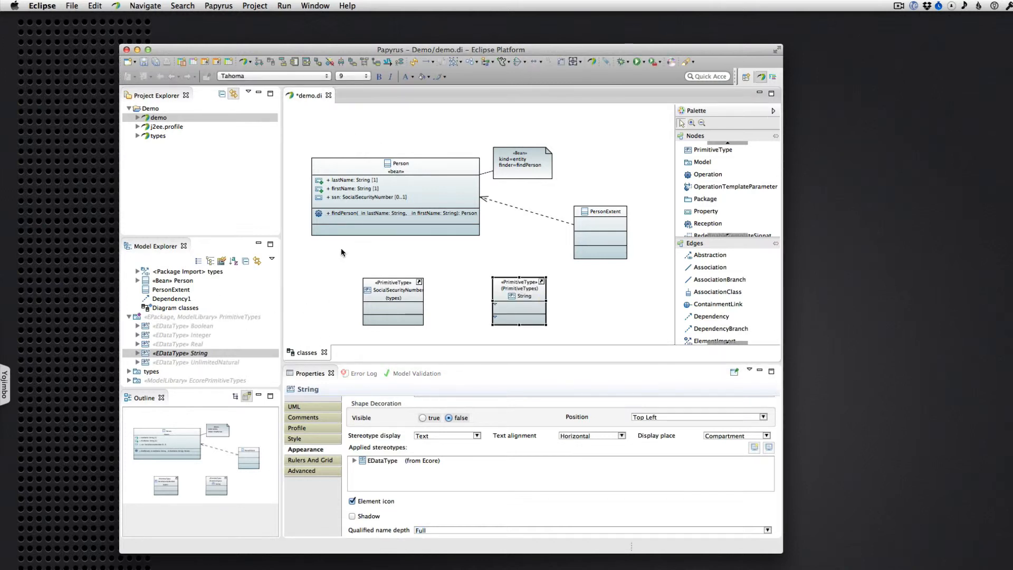
Add a DependencyBranch from the PersonExtent–Person dependency to the String type, and undo the branch
left_click(296, 407)
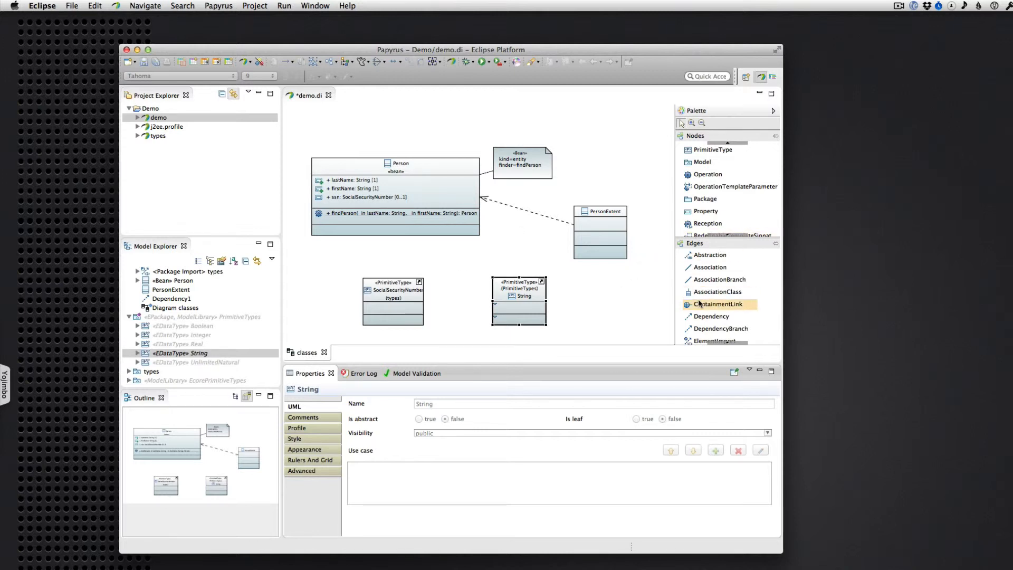
left_click(705, 329)
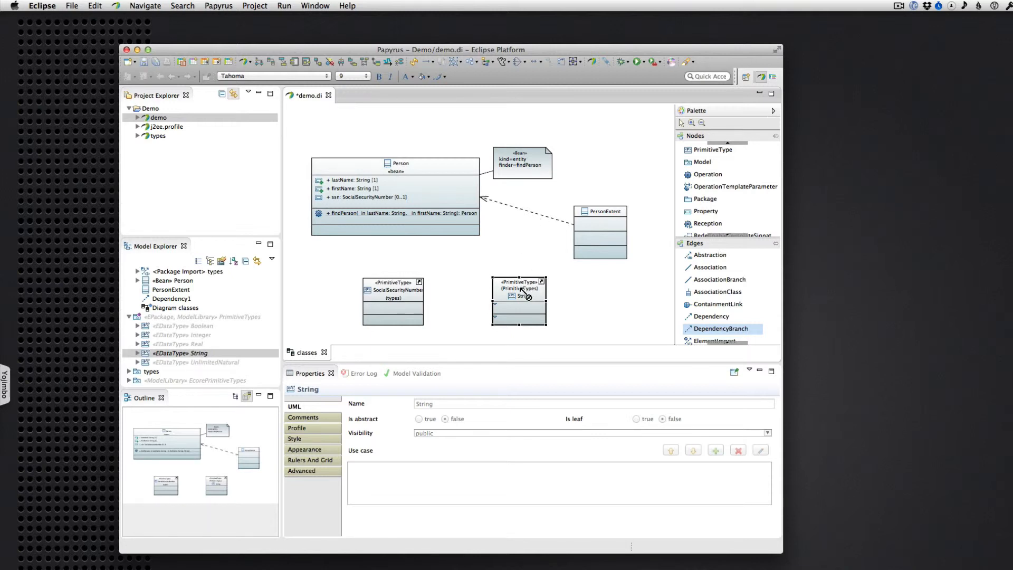
left_click_drag(537, 215, 525, 289)
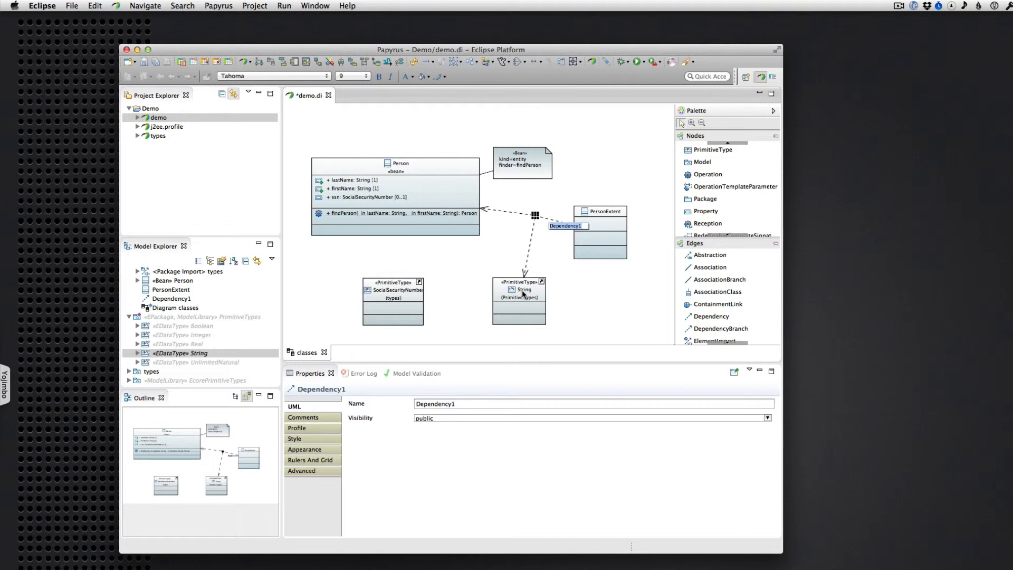
left_click(545, 256)
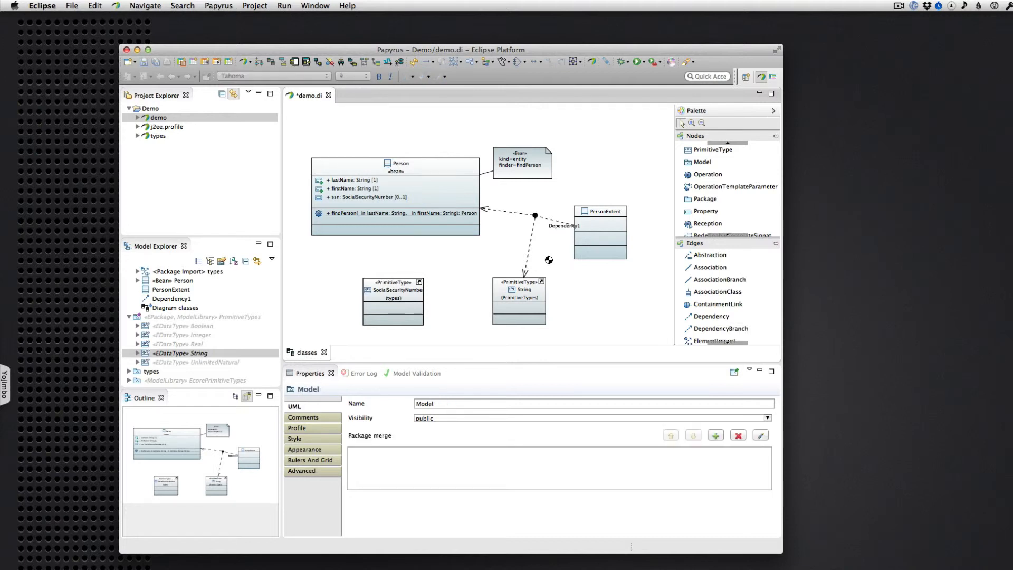
key("super+z")
Show the advanced properties of the dependency from PersonExtent to Person and examine the choices for its Client Dependency
left_click(551, 217)
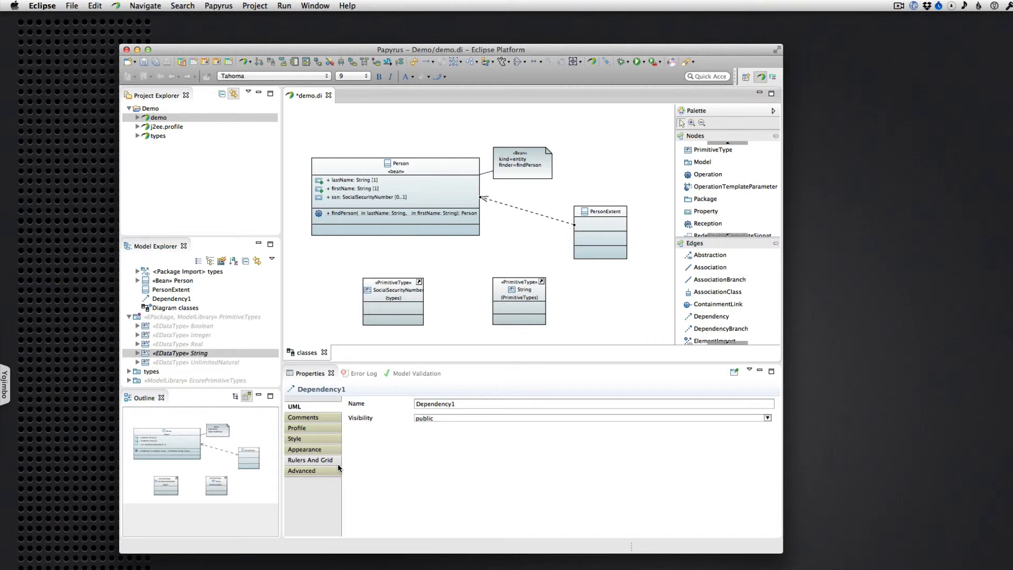
left_click(325, 471)
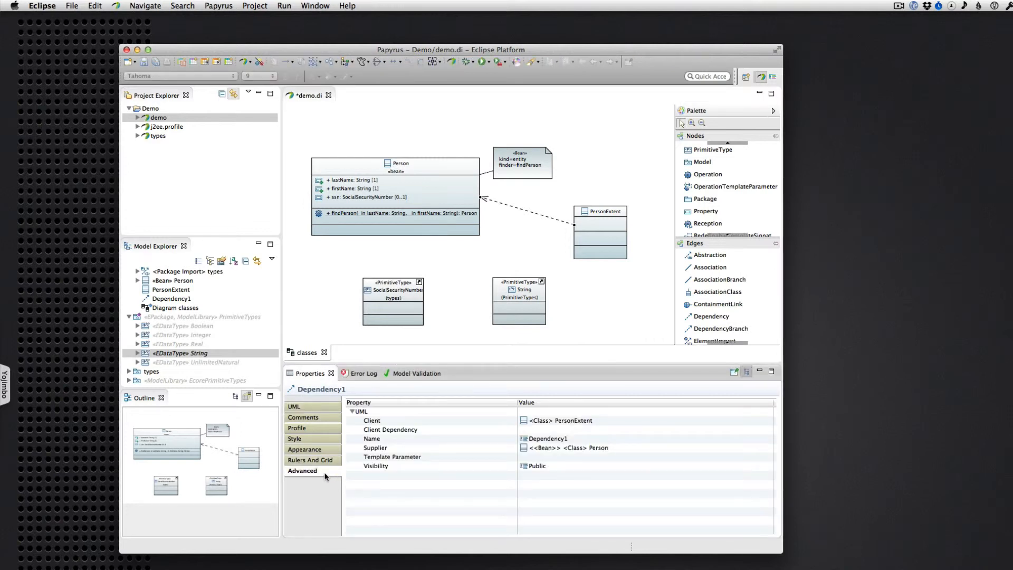
left_click(530, 430)
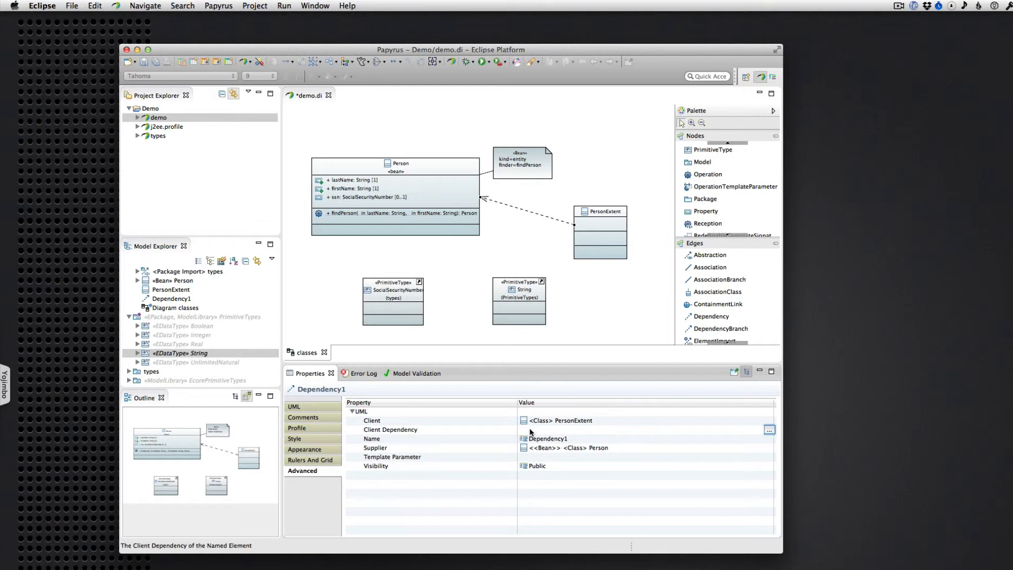
left_click(769, 431)
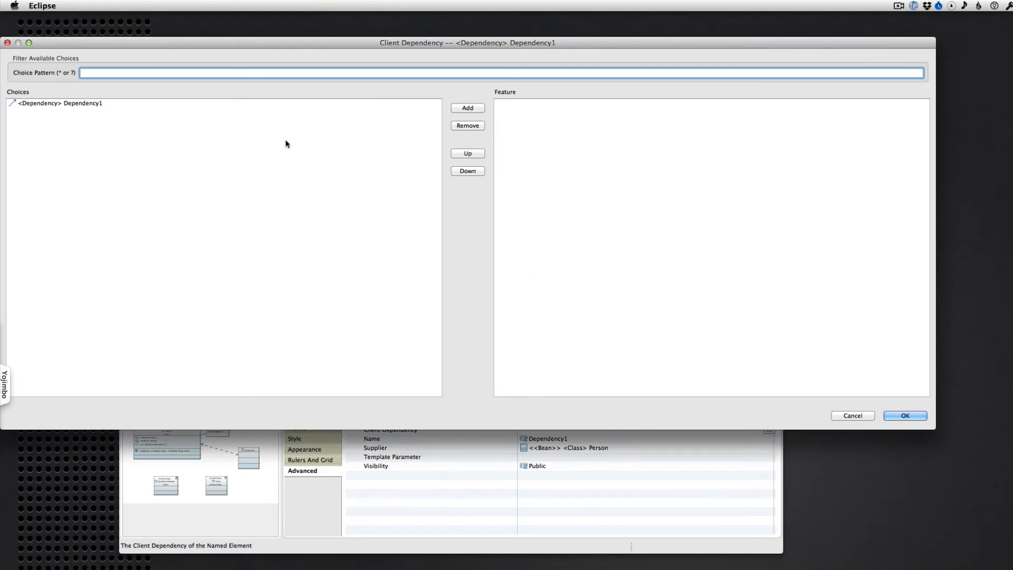
left_click(847, 416)
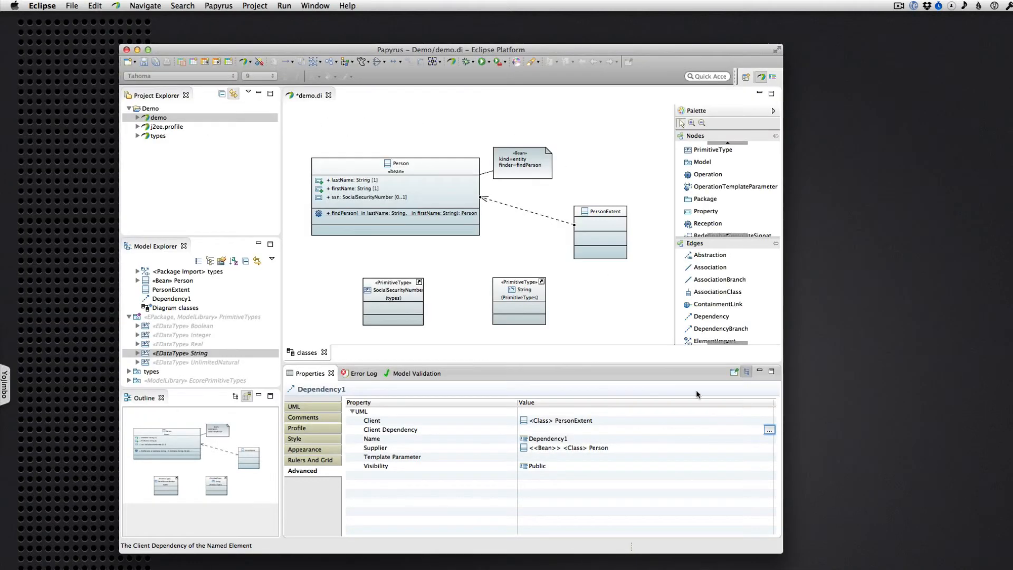
Try to add the EDataType primitive type String as another client of the dependency, filtering the choices by "String"
left_click(589, 421)
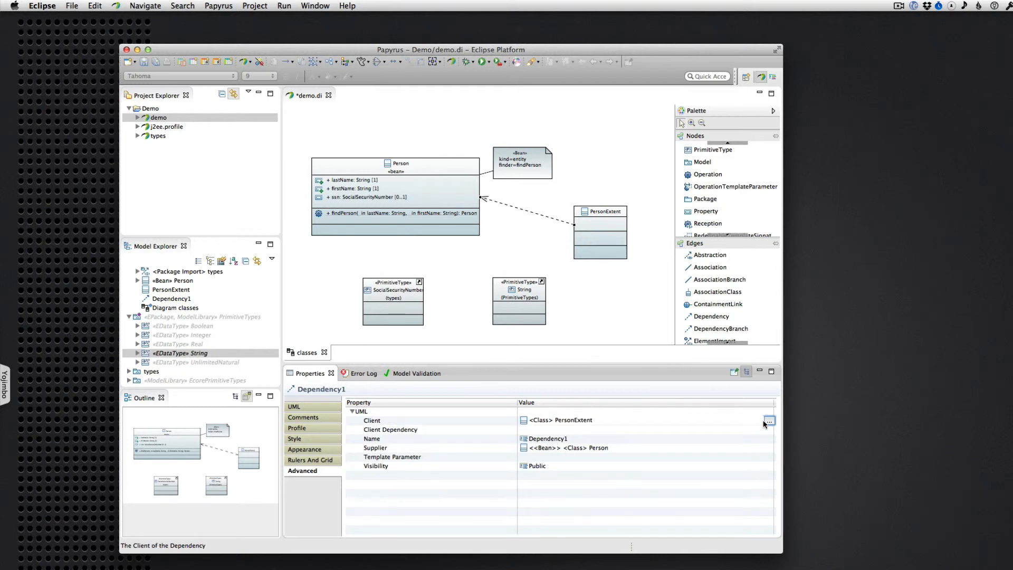
left_click(769, 421)
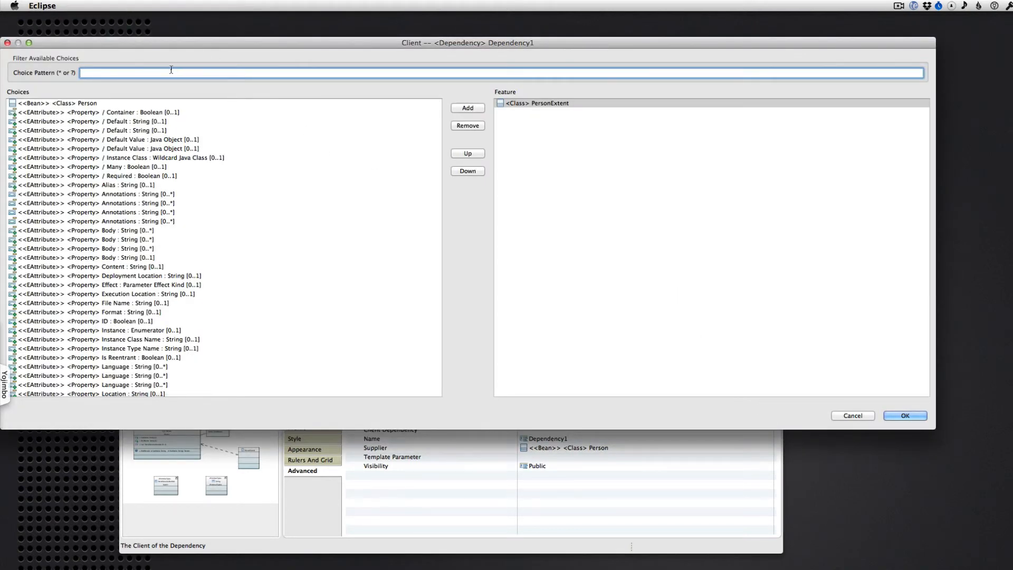
type("String")
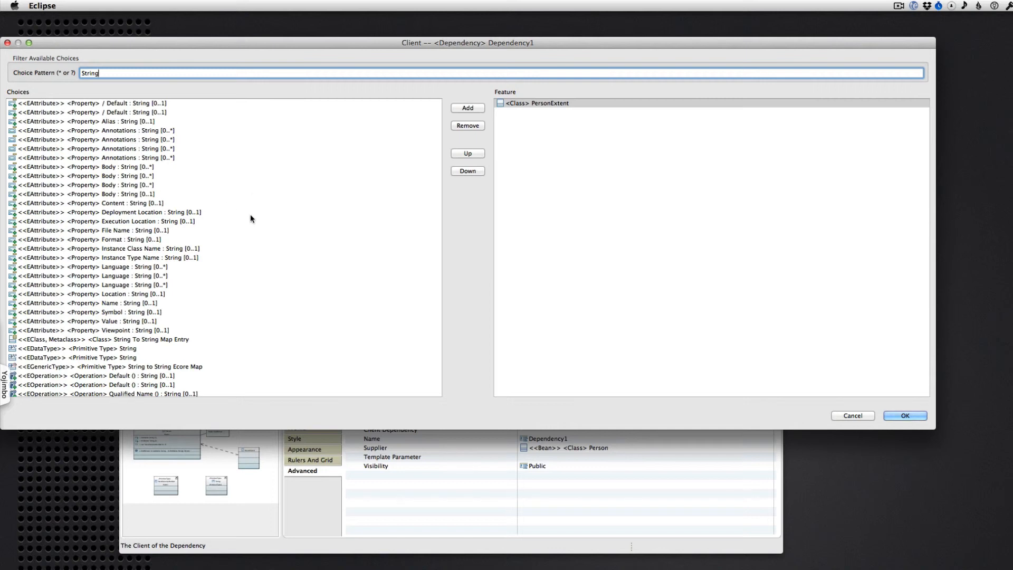
scroll(125, 297, "down", 3)
left_click(117, 331)
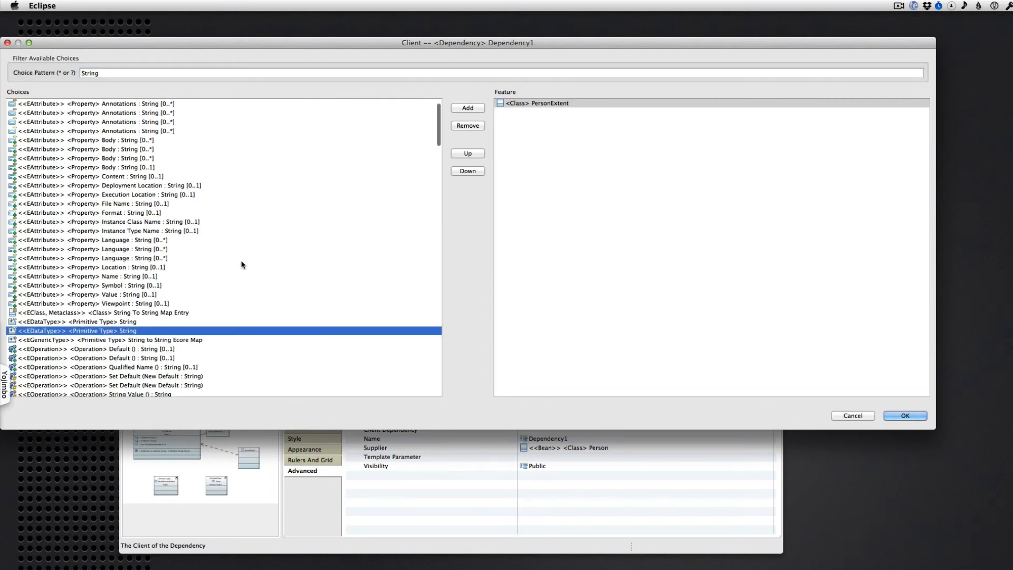
left_click(467, 108)
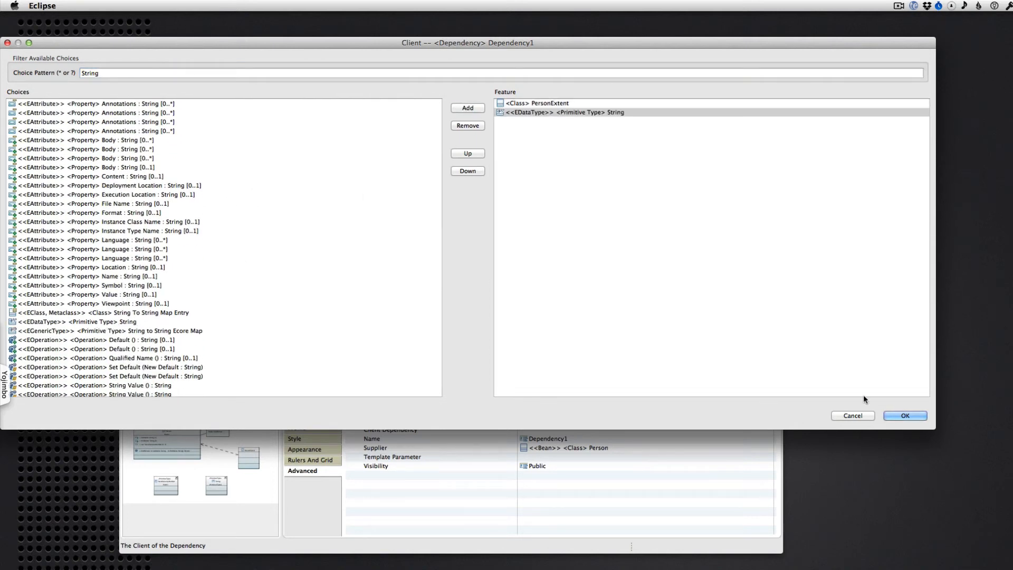
left_click(895, 414)
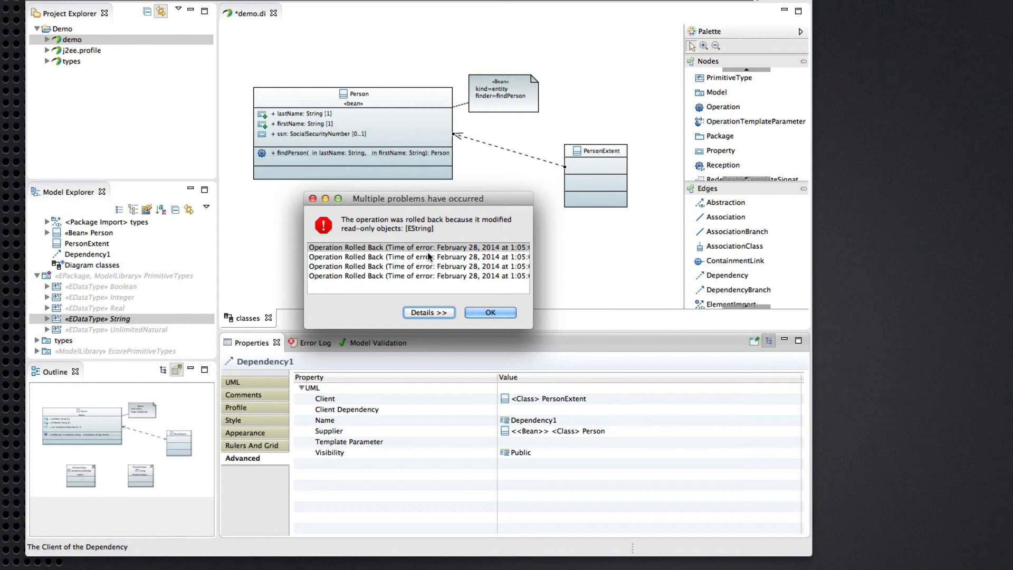
left_click_drag(423, 198, 444, 224)
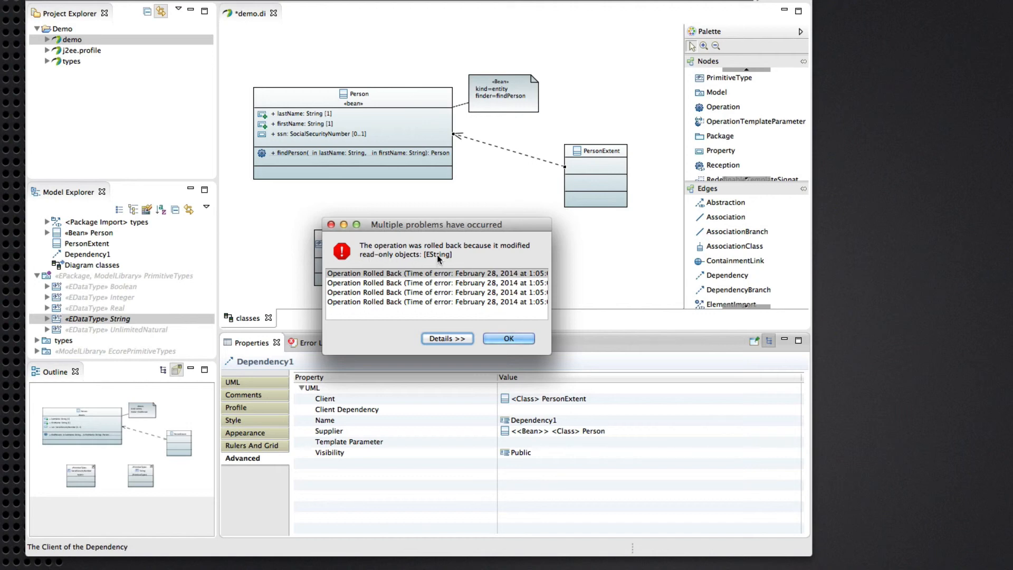
left_click(502, 341)
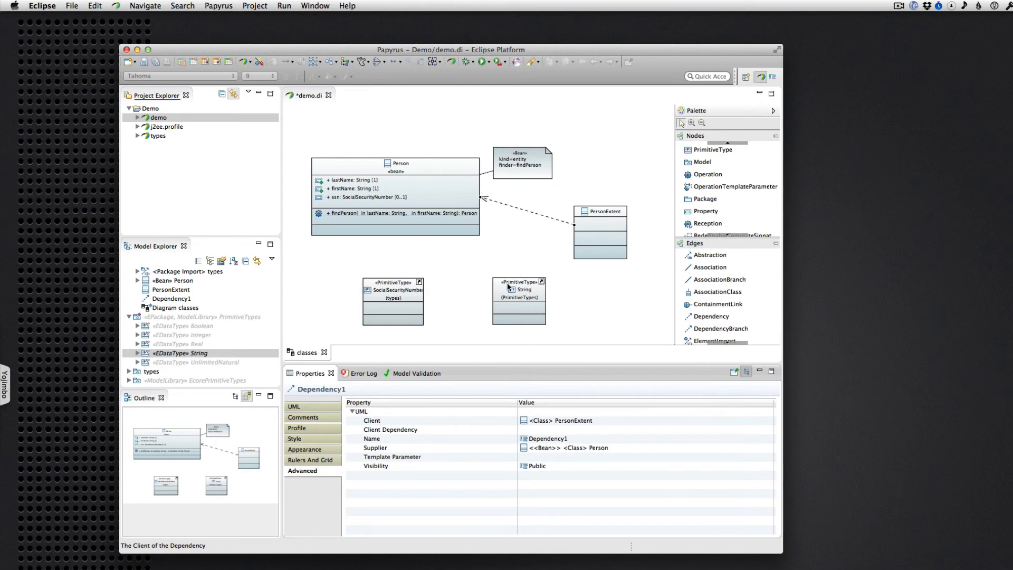
Reselect the dependency between PersonExtent and Person to check its client, and clear the selection
scroll(200, 344, "up", 3)
scroll(201, 344, "down", 3)
left_click(533, 218)
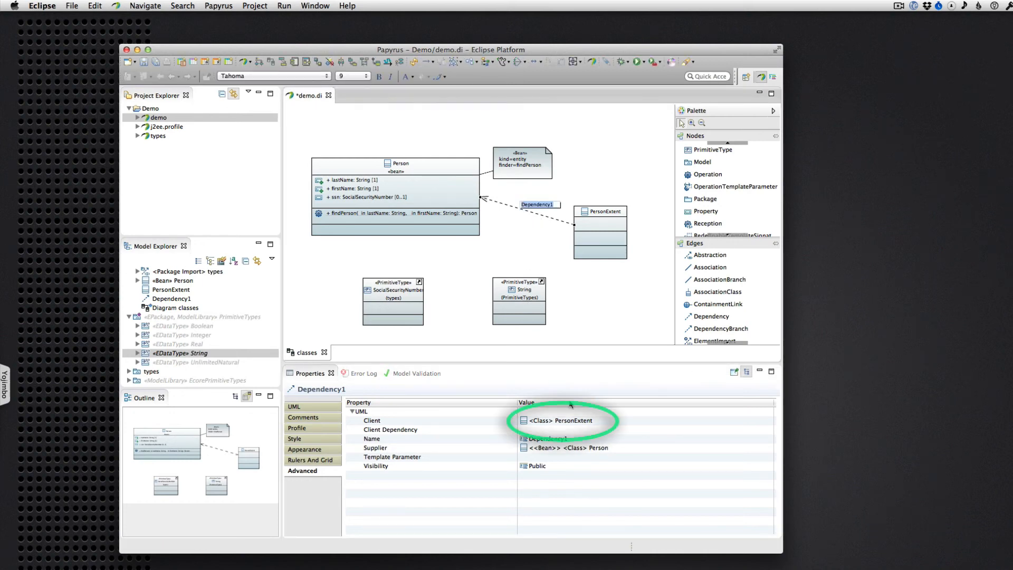
left_click(513, 342)
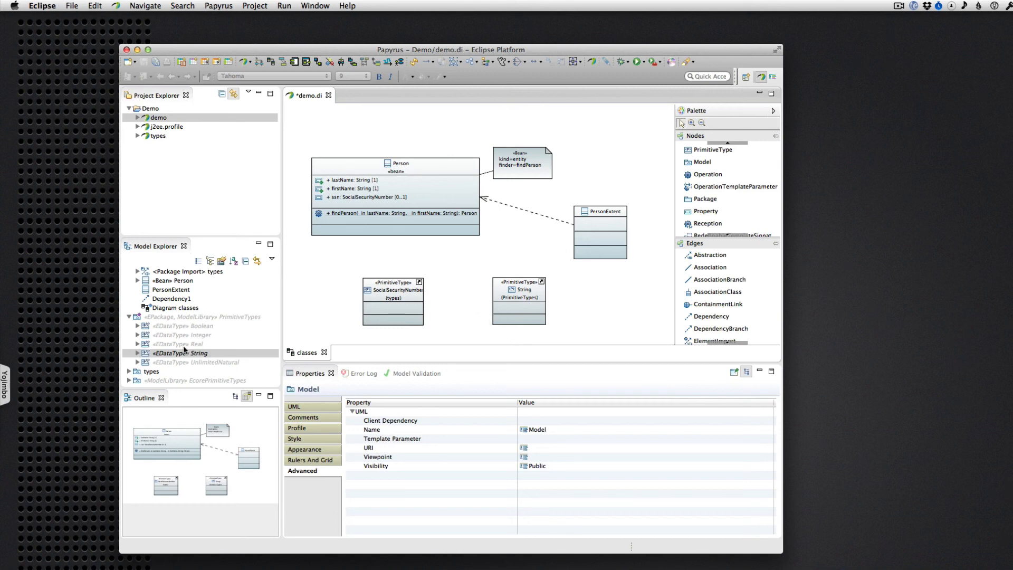
scroll(160, 335, "up", 2)
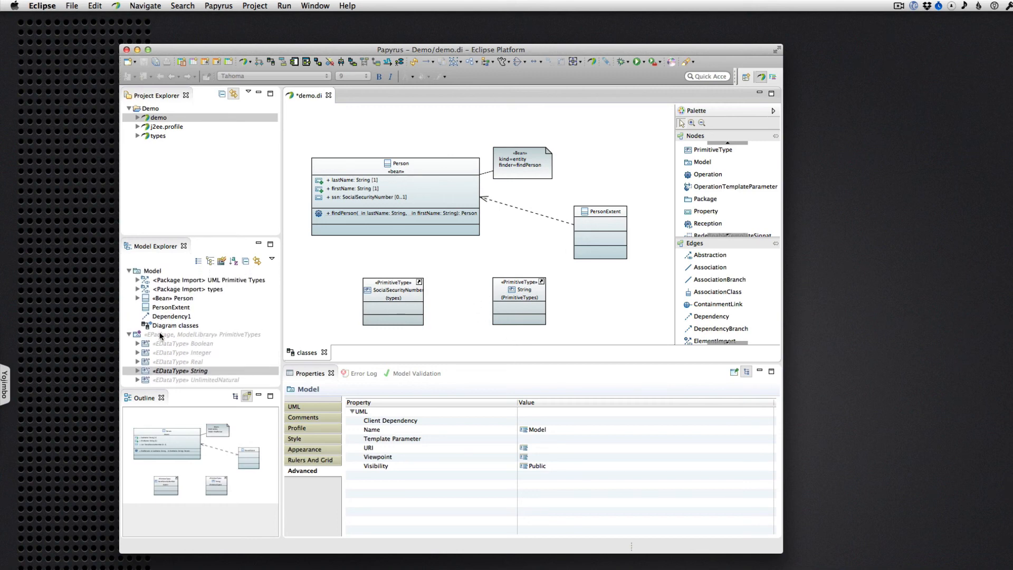